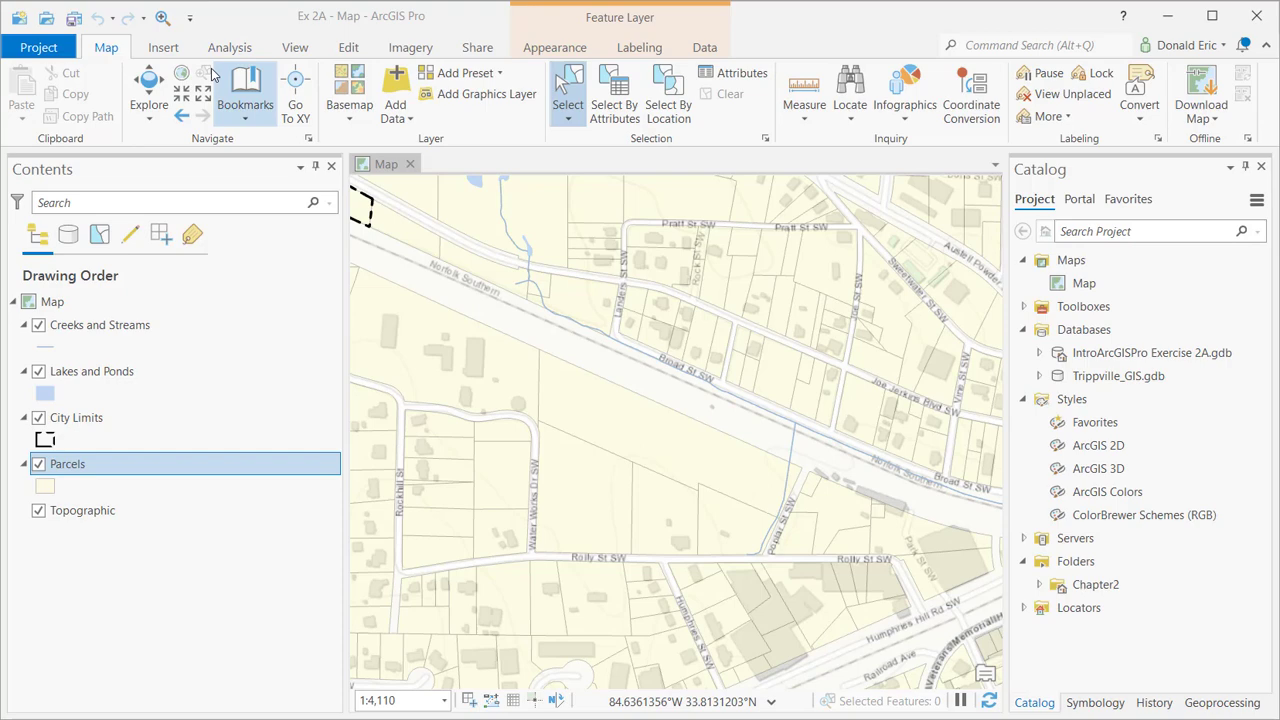
Activate the Explore tool in the Map tab's Navigate group.
click(149, 88)
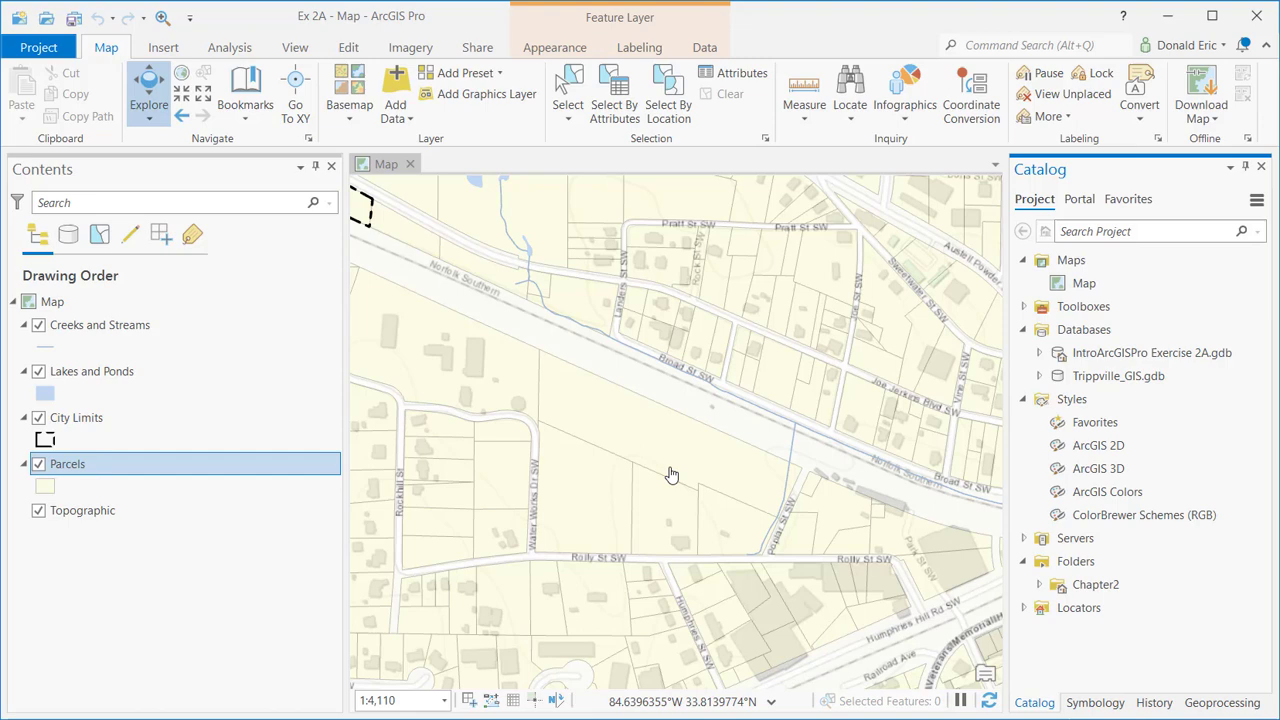
Zoom the map out from Broad St SW to show the wider Austell area at about 1:7,999.
scroll(671, 475, up, 3)
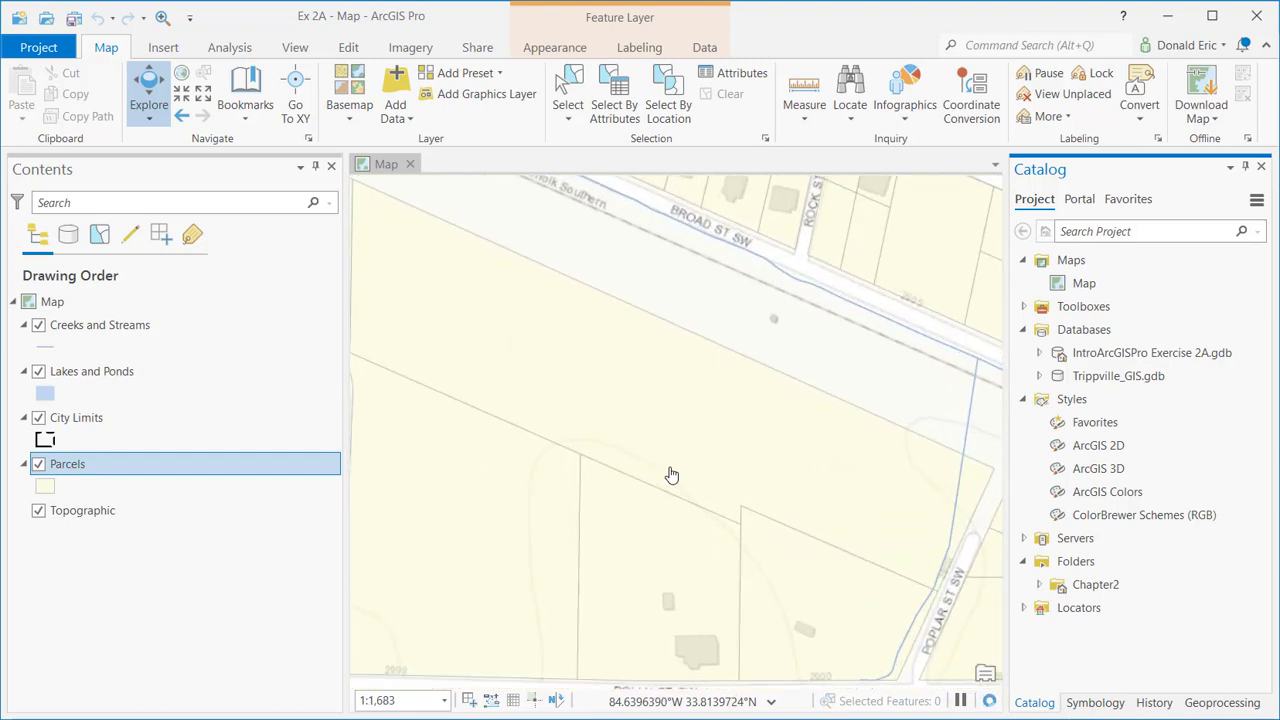
scroll(671, 475, up, 4)
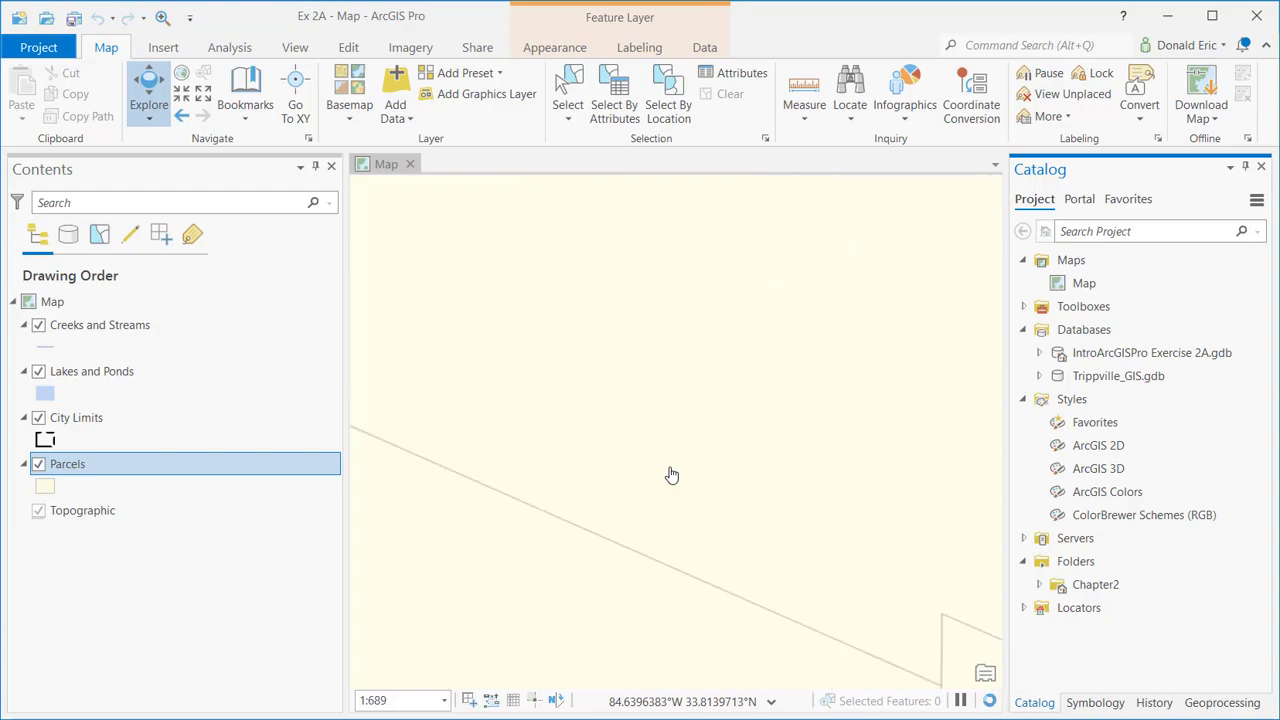
scroll(671, 475, down, 7)
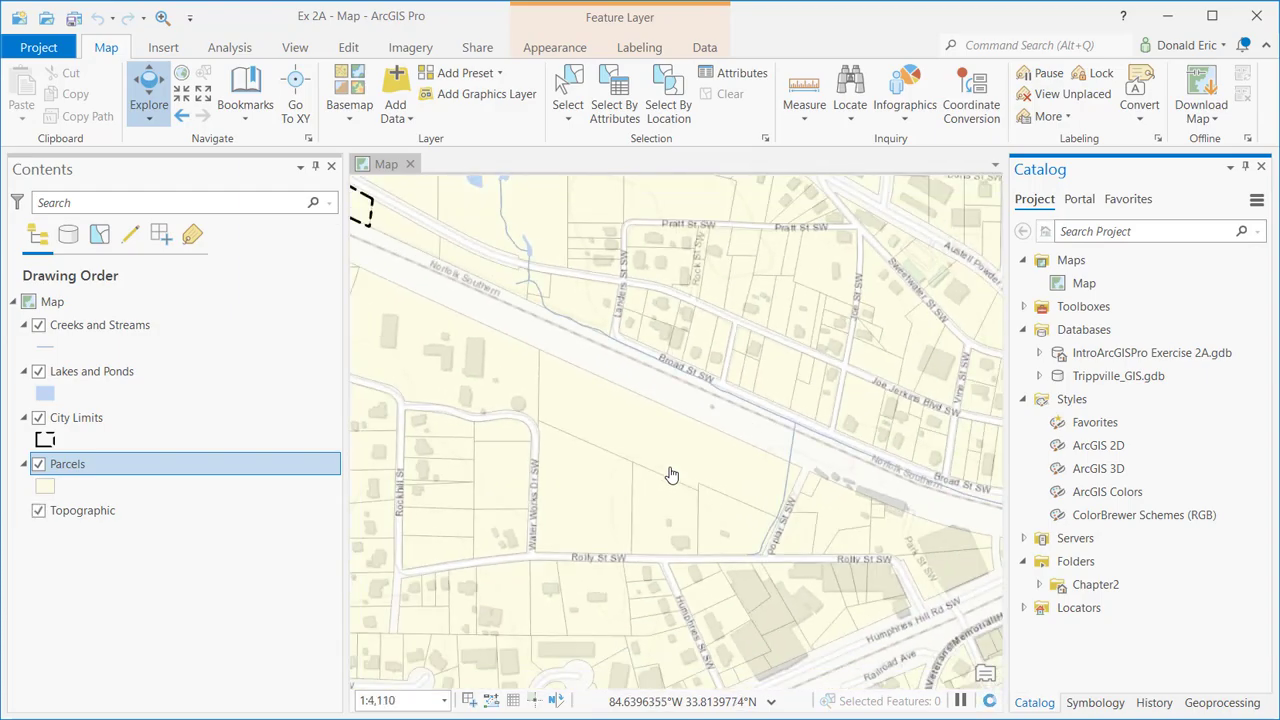
scroll(671, 475, down, 3)
scroll(671, 475, up, 2)
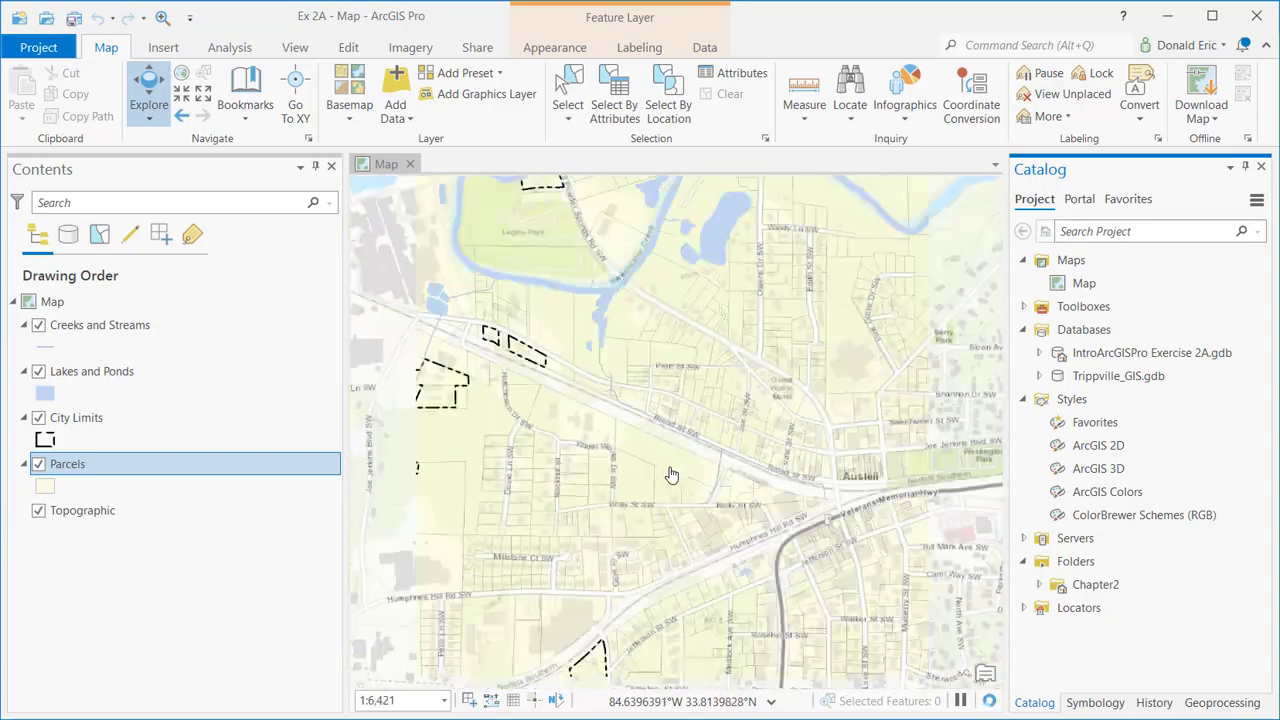
scroll(671, 475, down, 2)
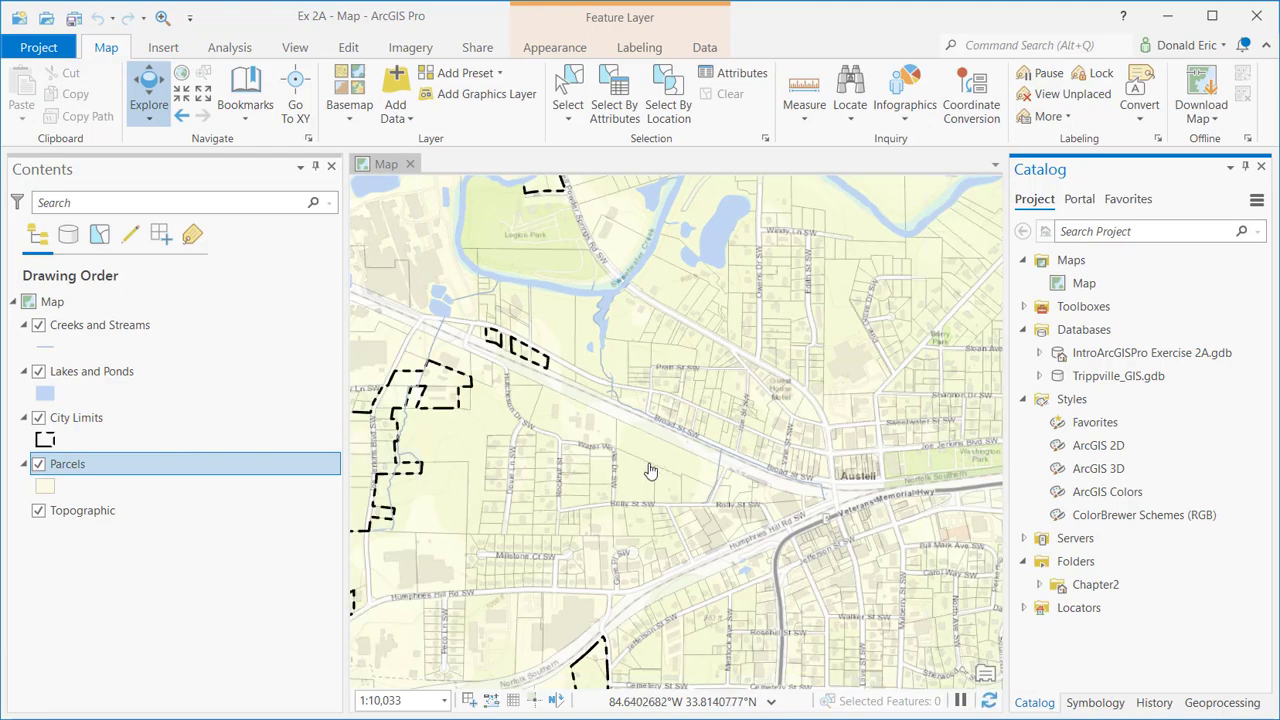
scroll(651, 468, up, 10)
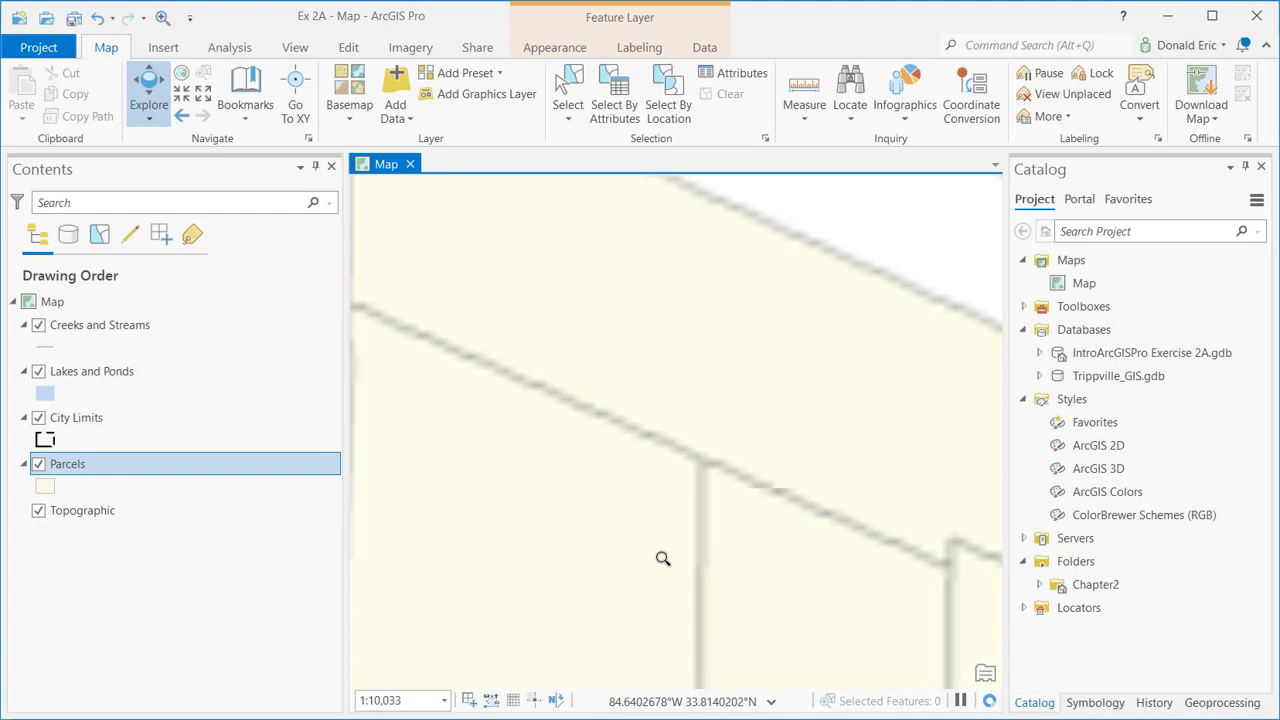
scroll(662, 558, down, 10)
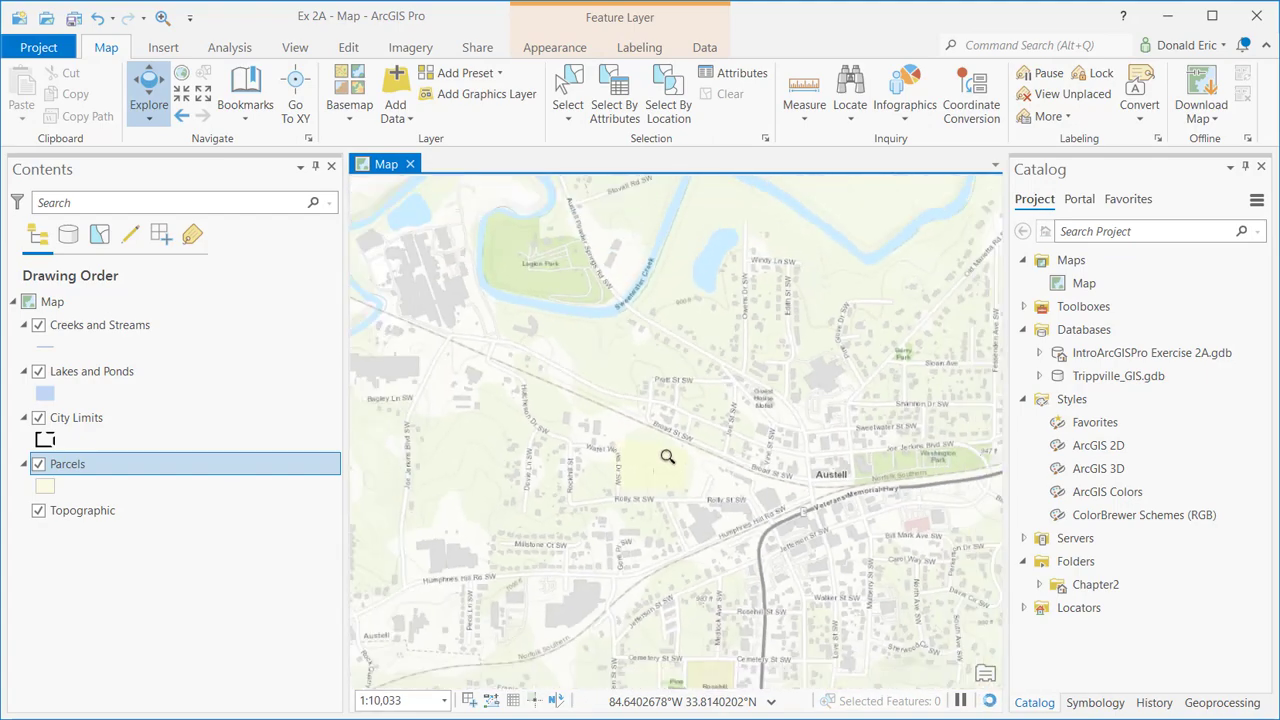
scroll(667, 457, up, 8)
scroll(680, 543, down, 5)
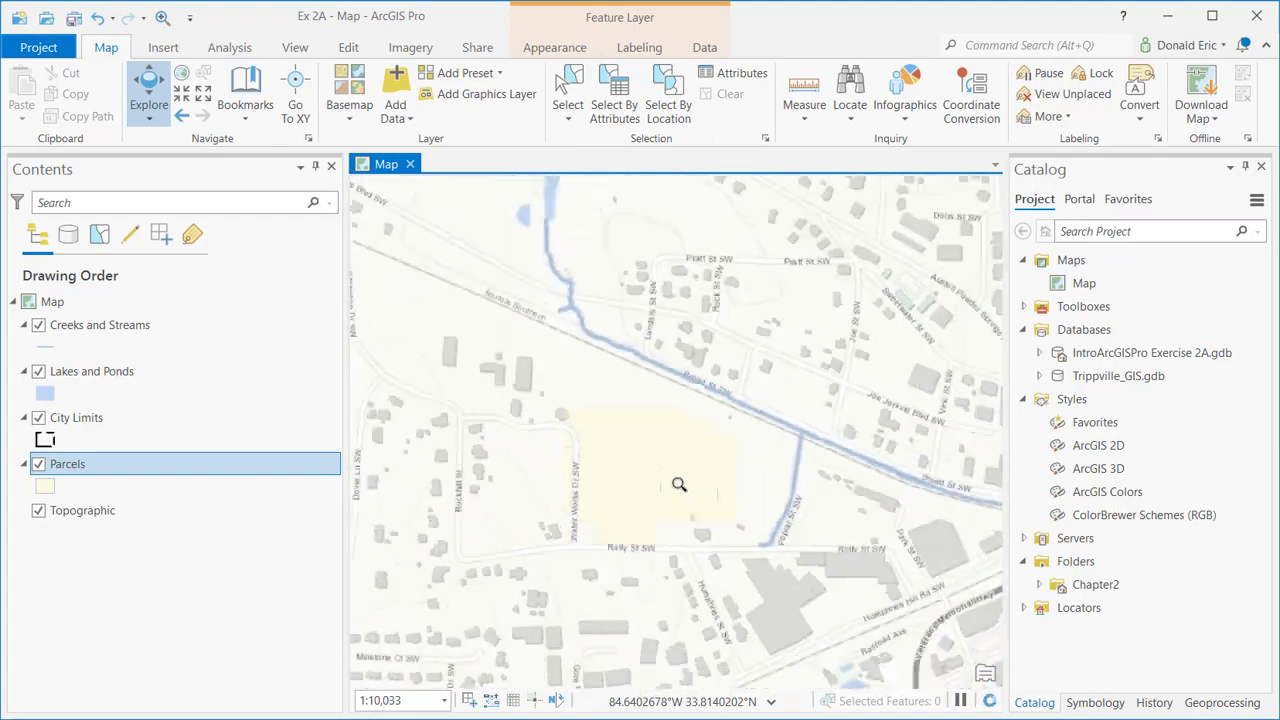
scroll(679, 484, up, 1)
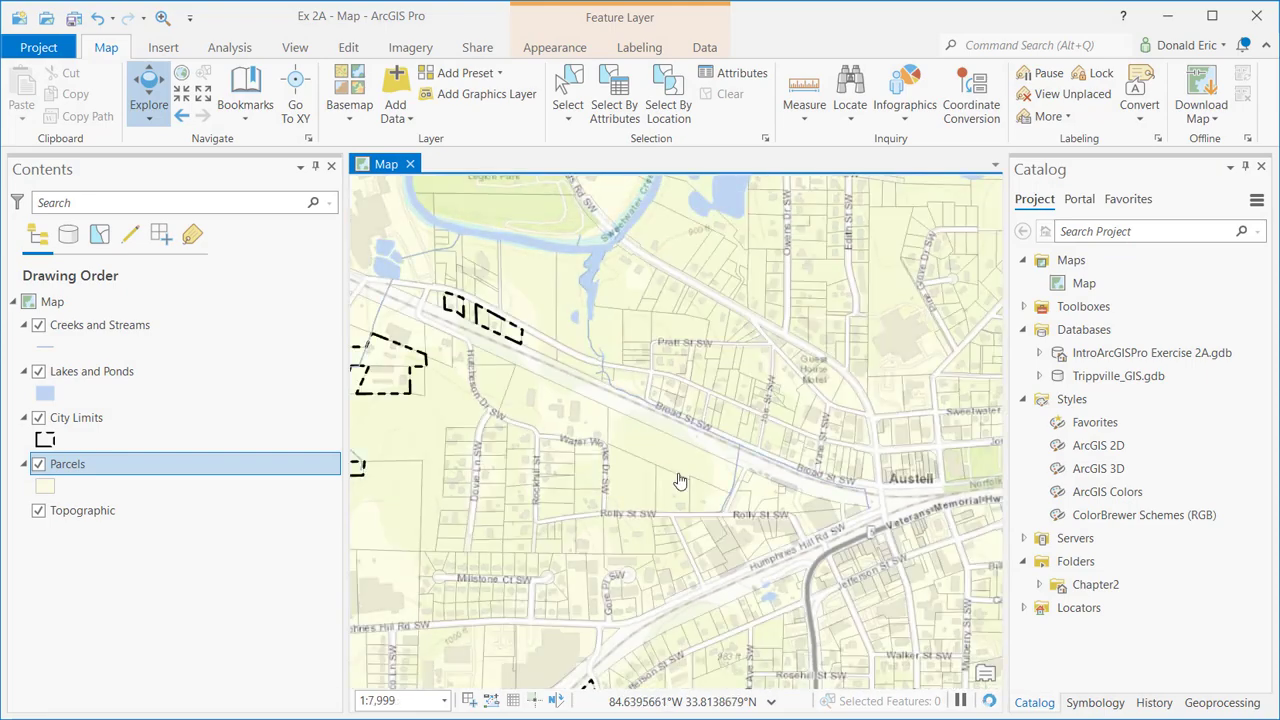
scroll(680, 500, up, 2)
scroll(685, 475, down, 3)
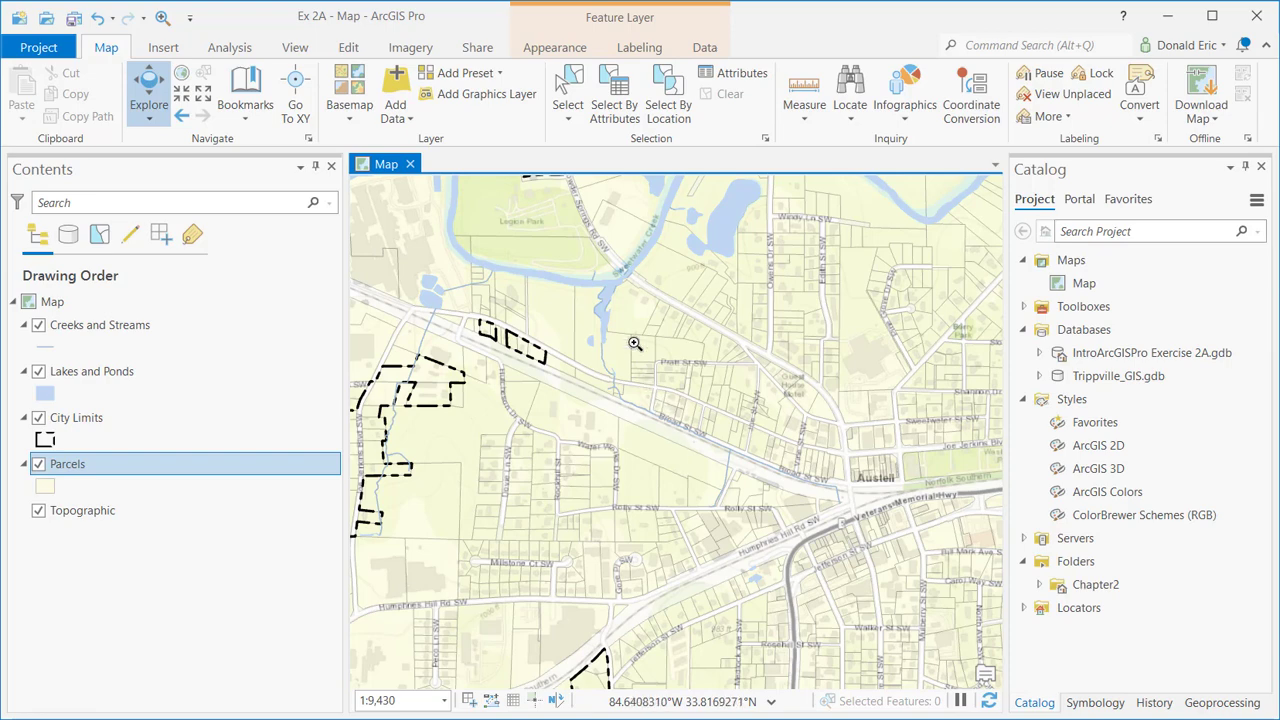
Zoom into a box around the Pratt St SW parcels, then zoom back out to the creek and streets.
drag(617, 321, 715, 387)
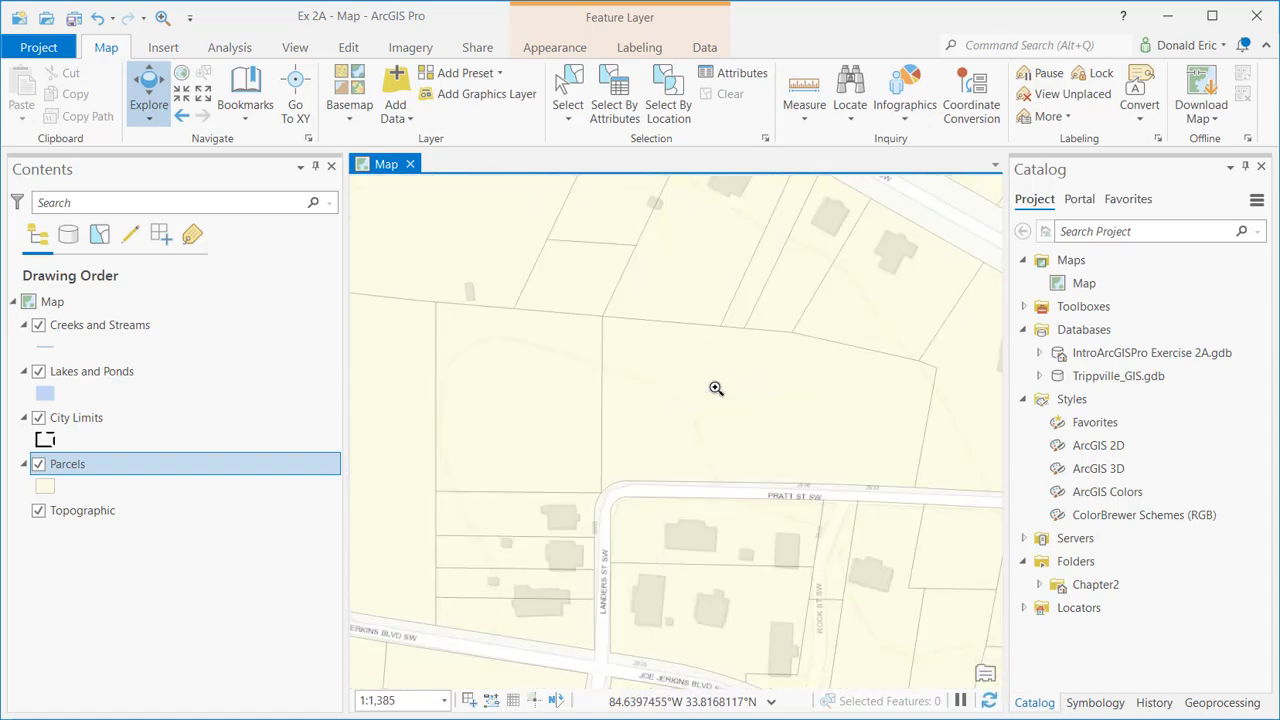
scroll(713, 411, down, 3)
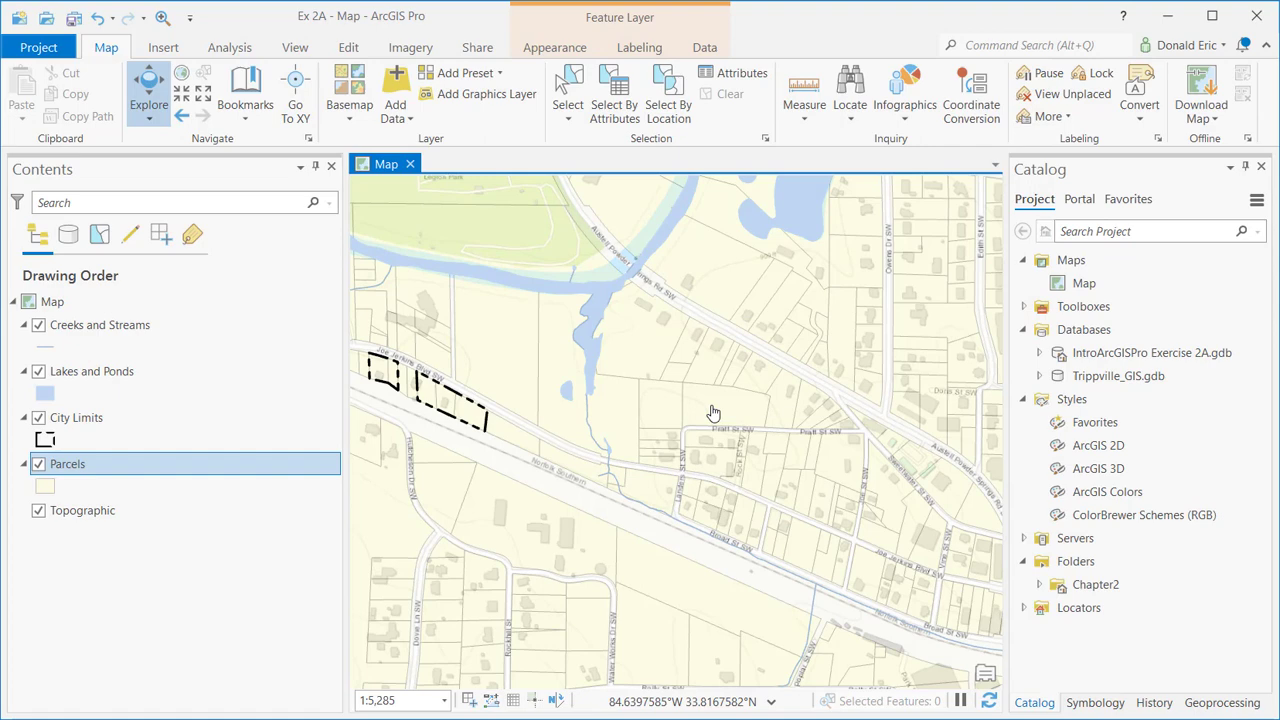
Add Rectangle Zoom In to the Quick Access Toolbar.
click(190, 26)
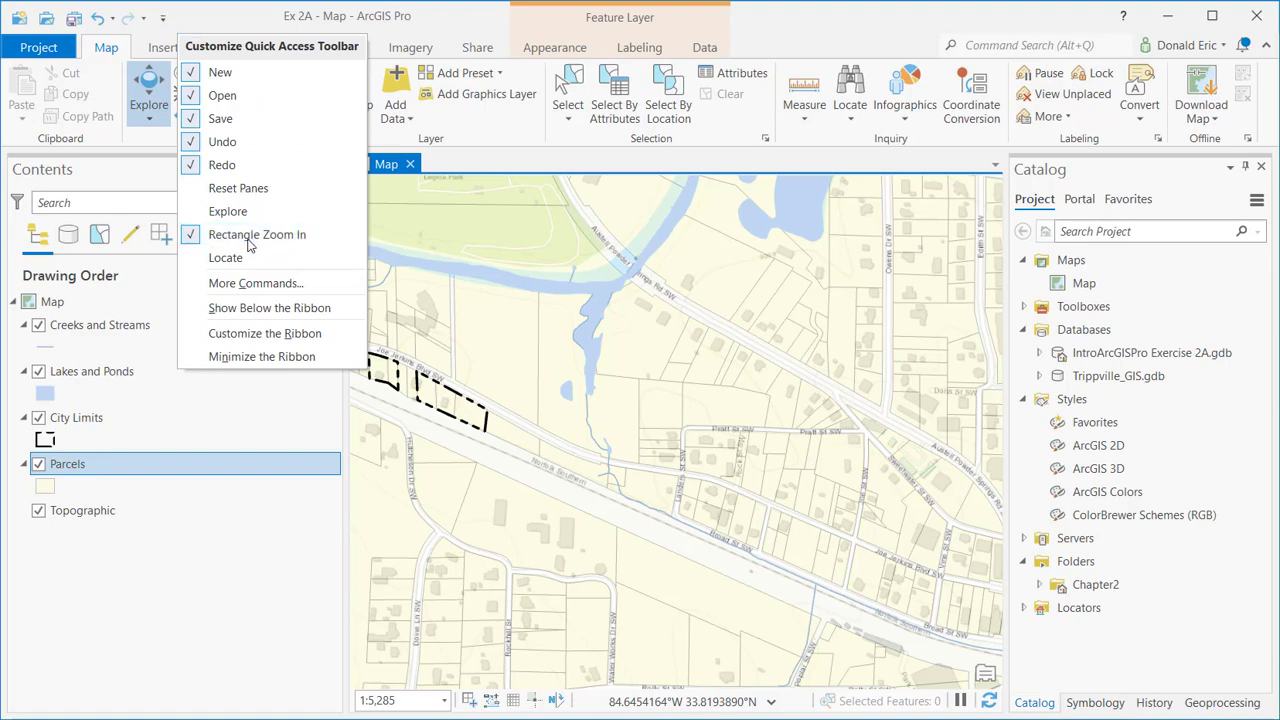
key(Escape)
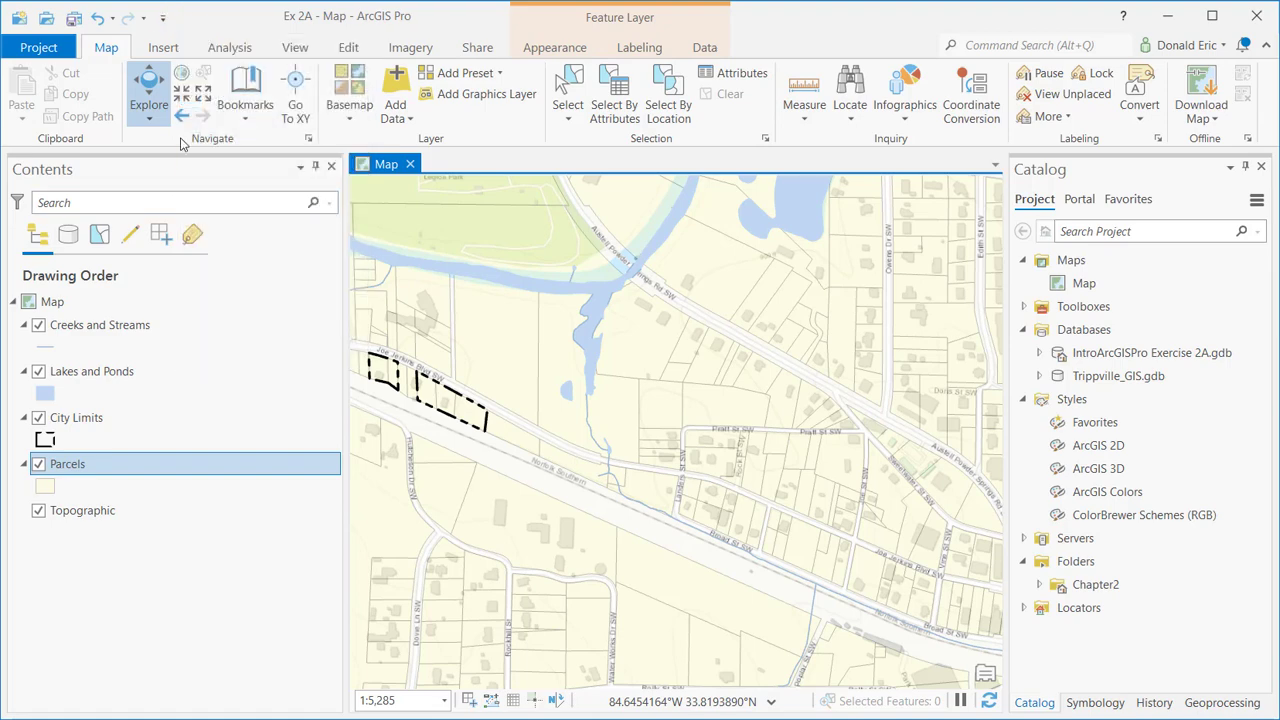
click(165, 22)
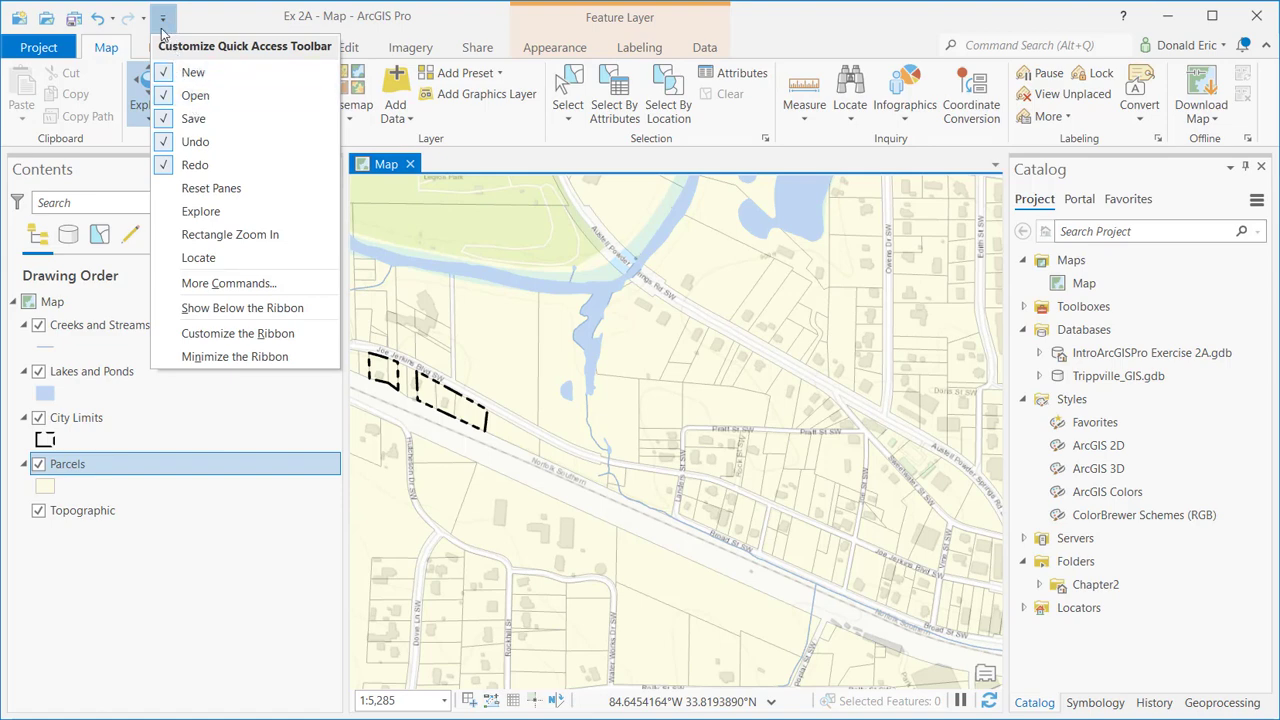
click(232, 238)
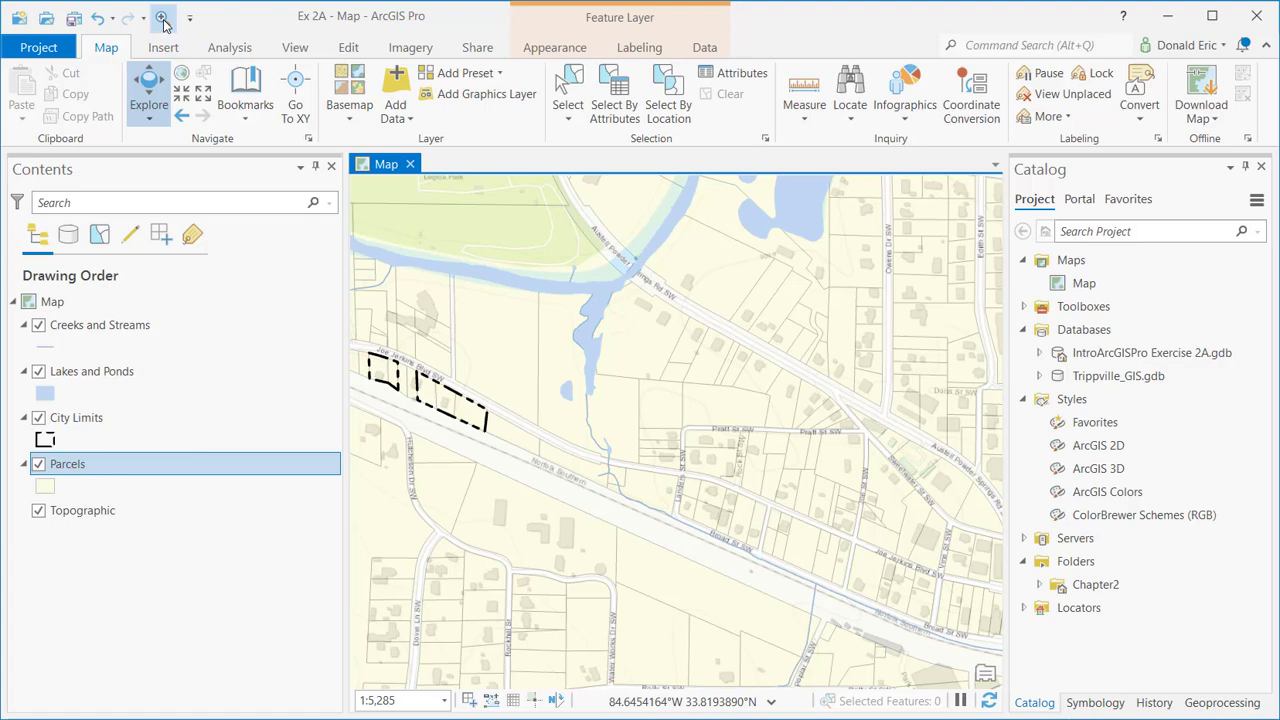
Use Rectangle Zoom In on a parcel block near Pratt St SW, then zoom out to Legion Park at 1:6,357.
click(164, 20)
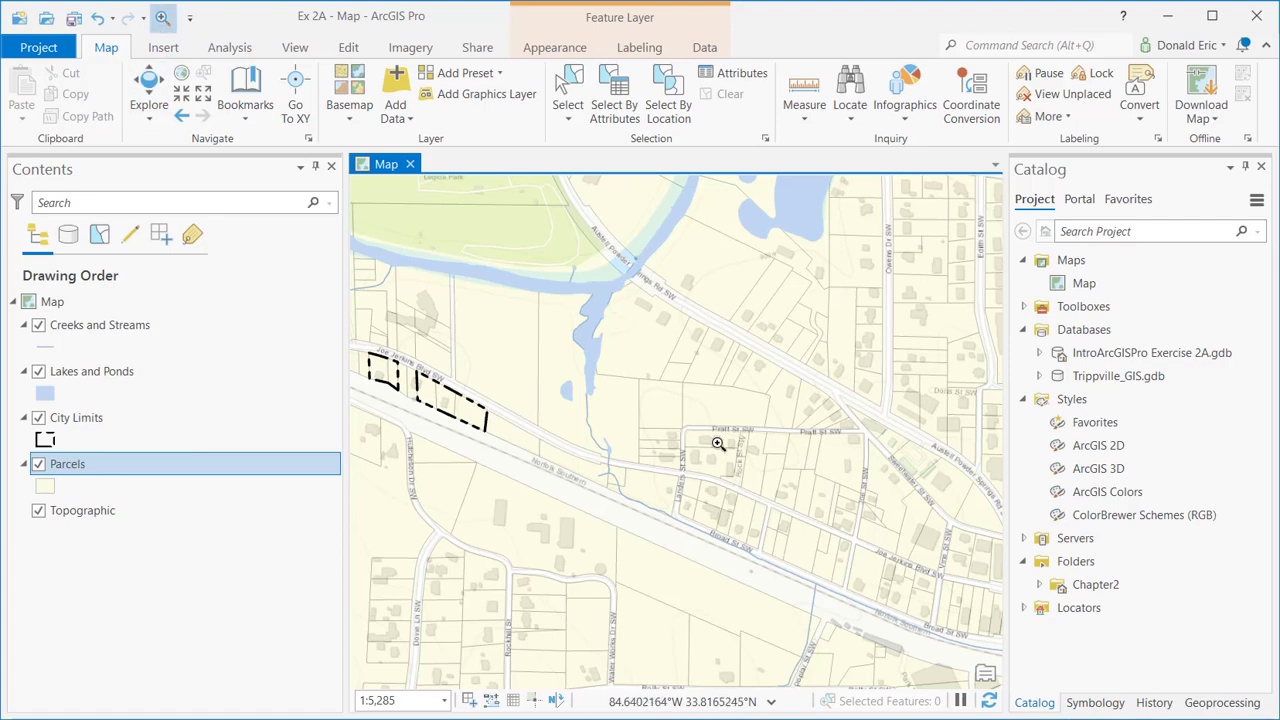
drag(717, 443, 767, 484)
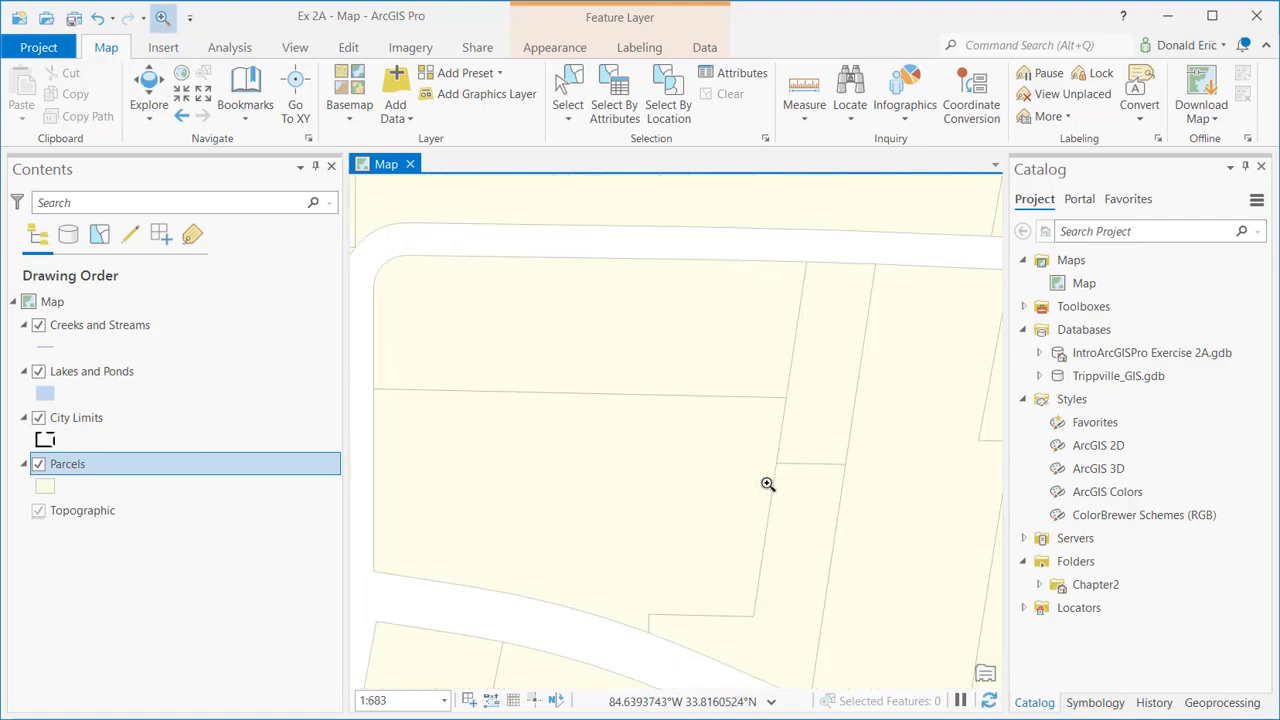
scroll(767, 484, down, 5)
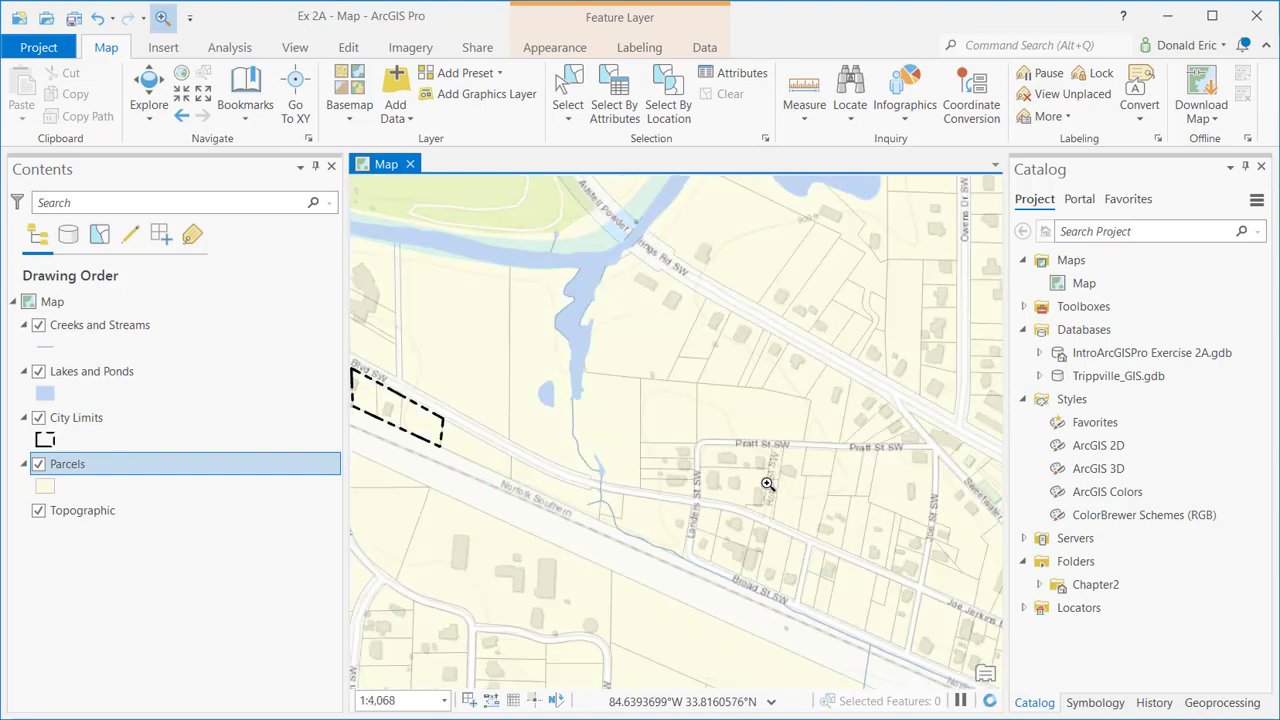
scroll(767, 484, down, 2)
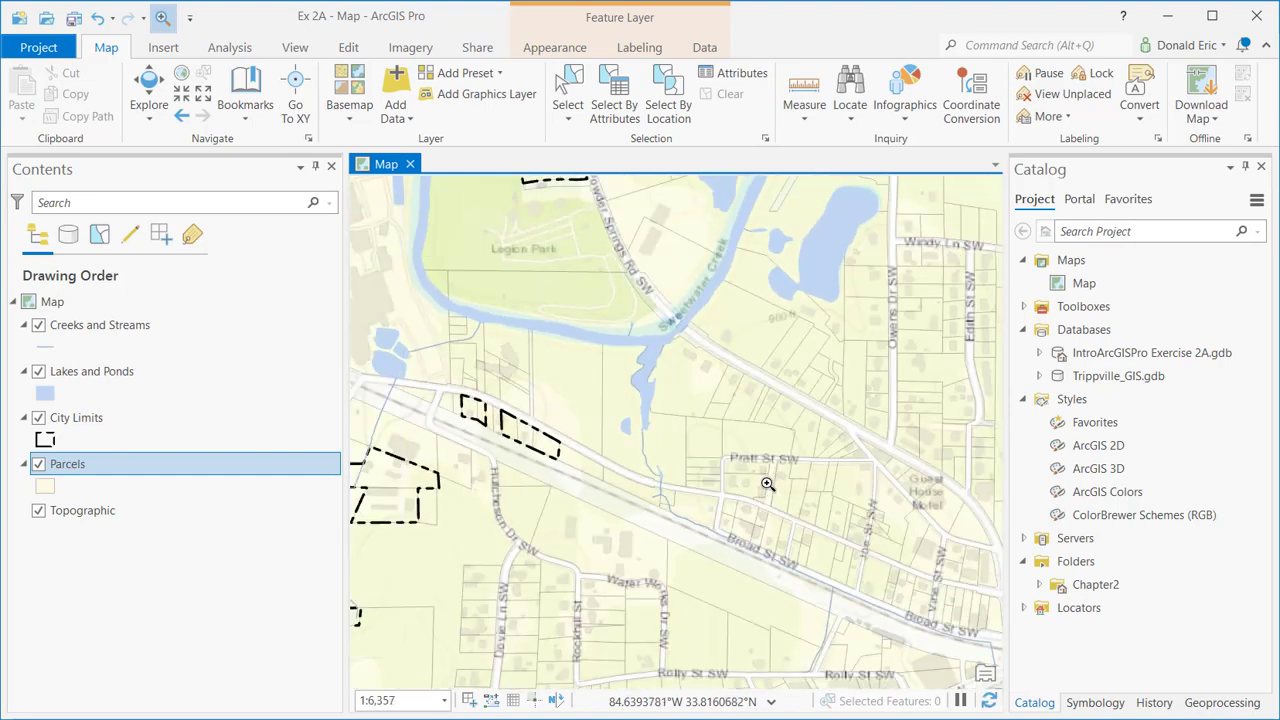
Return to the Explore tool and drag the map east, north and west across nearby subdivisions.
click(149, 90)
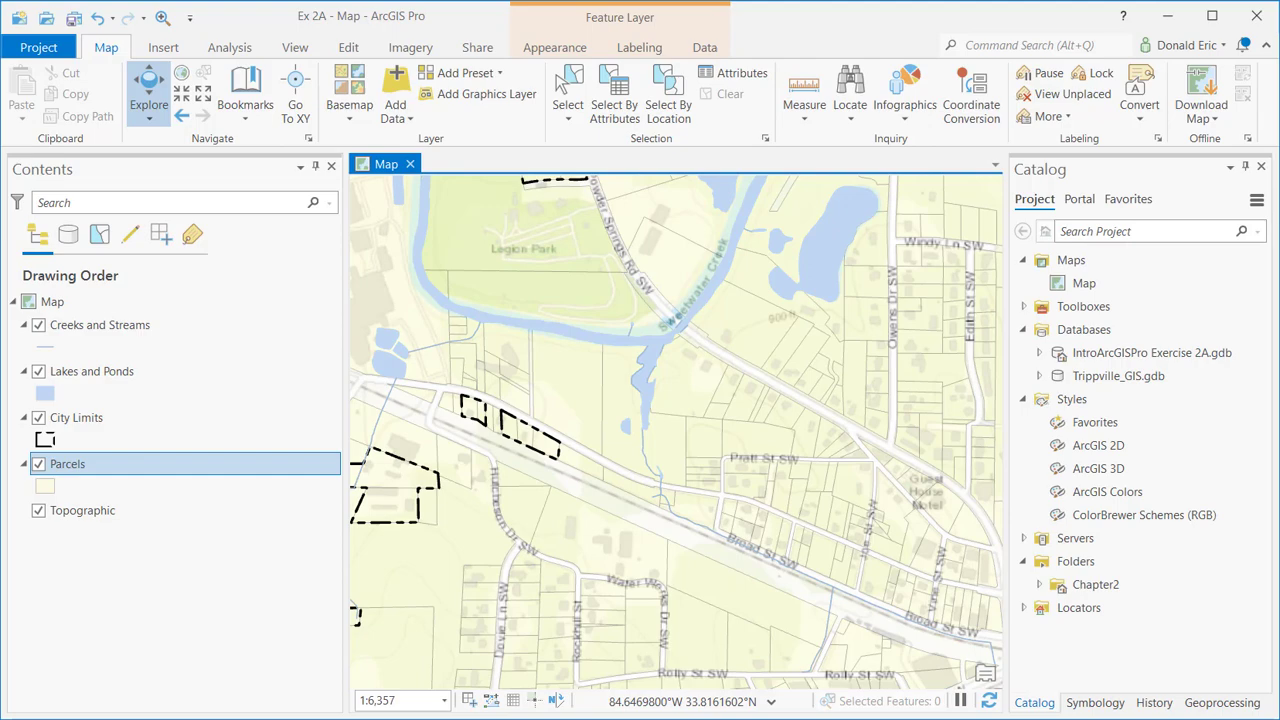
scroll(675, 431, up, 5)
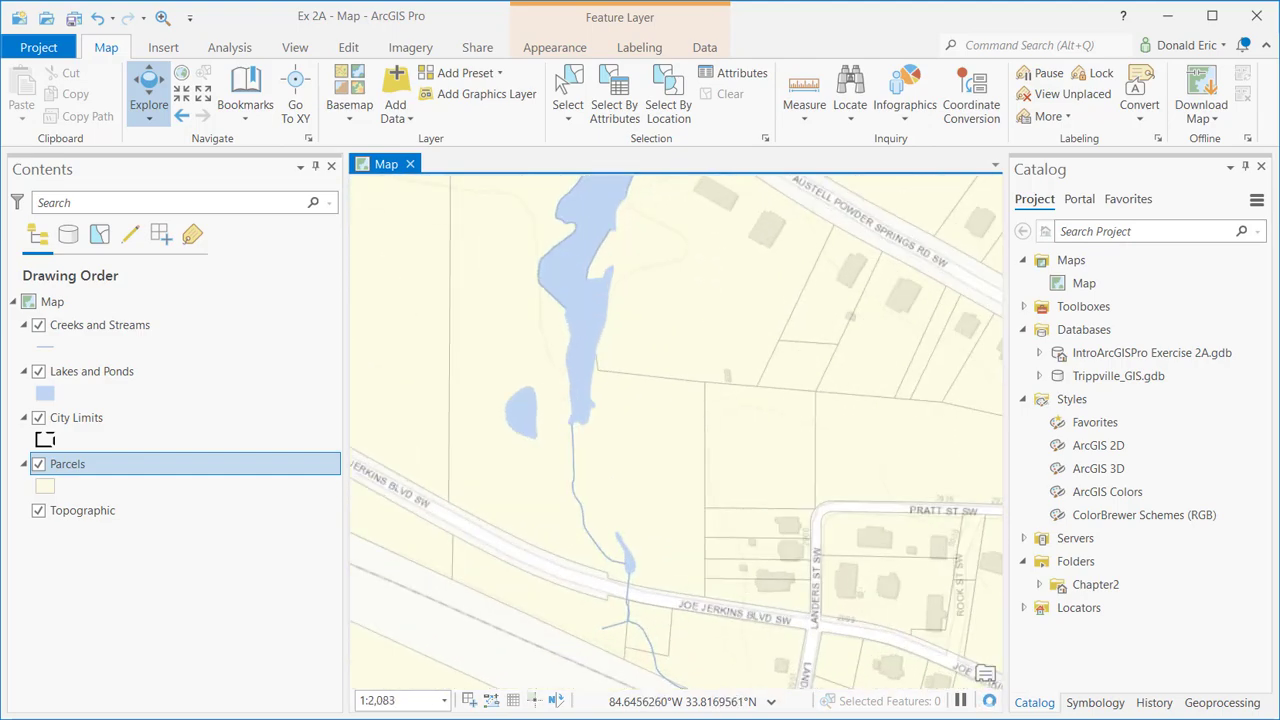
scroll(676, 432, down, 4)
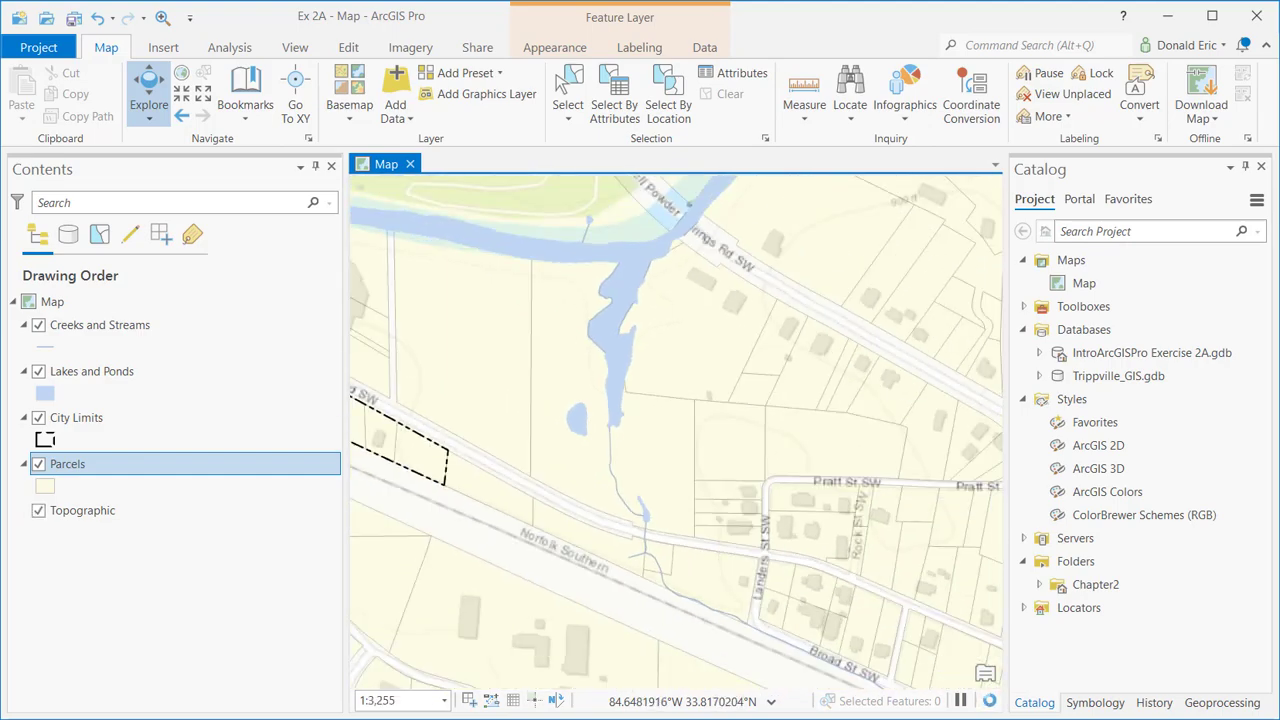
scroll(676, 432, down, 3)
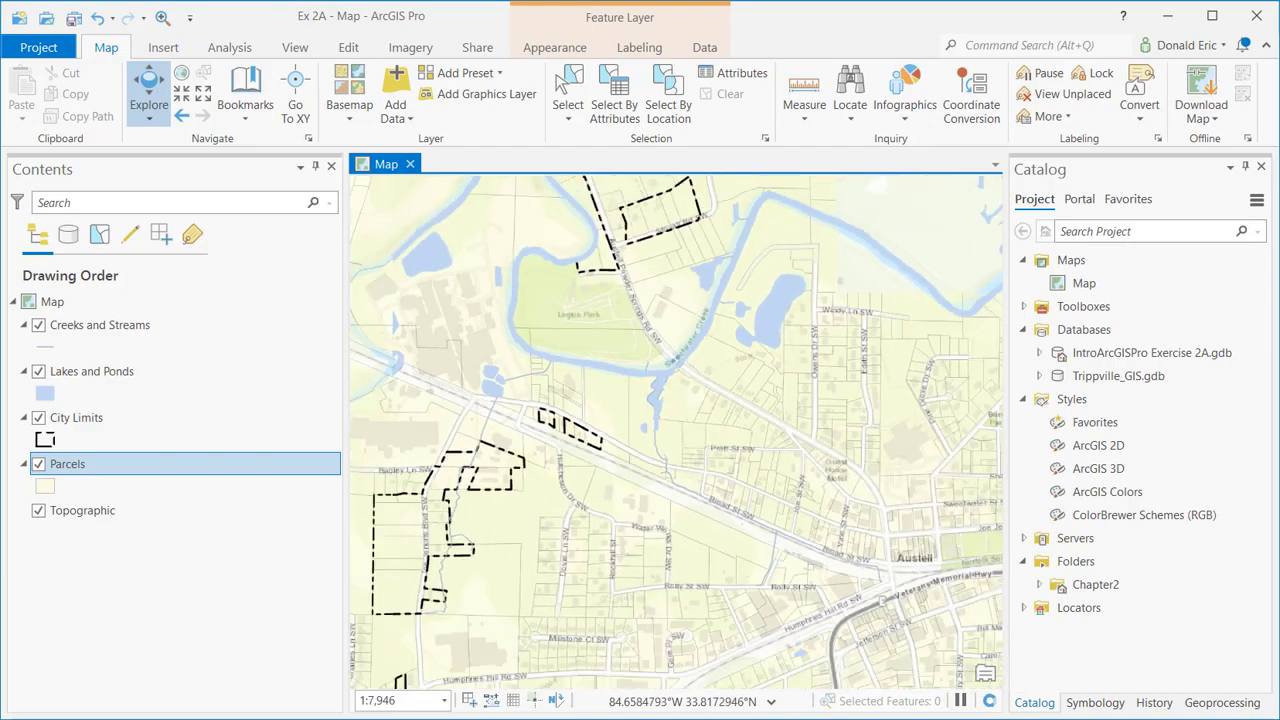
scroll(676, 432, up, 2)
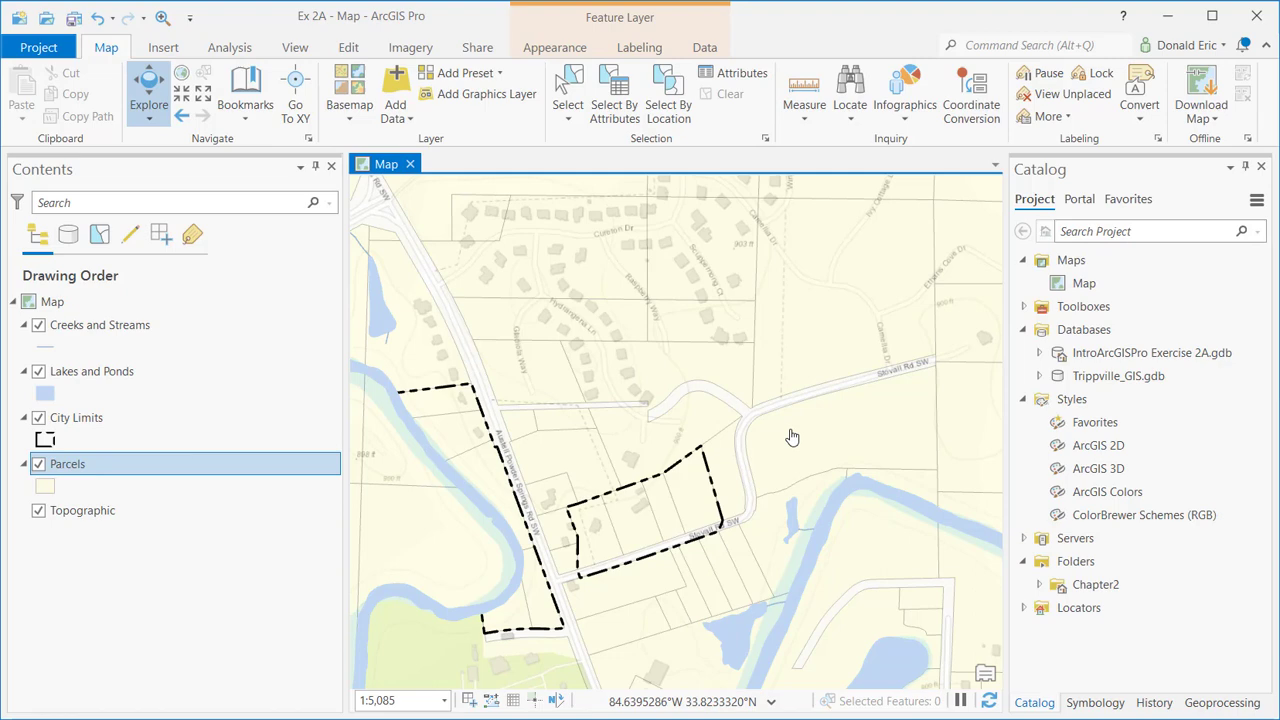
drag(830, 437, 526, 457)
drag(645, 293, 643, 423)
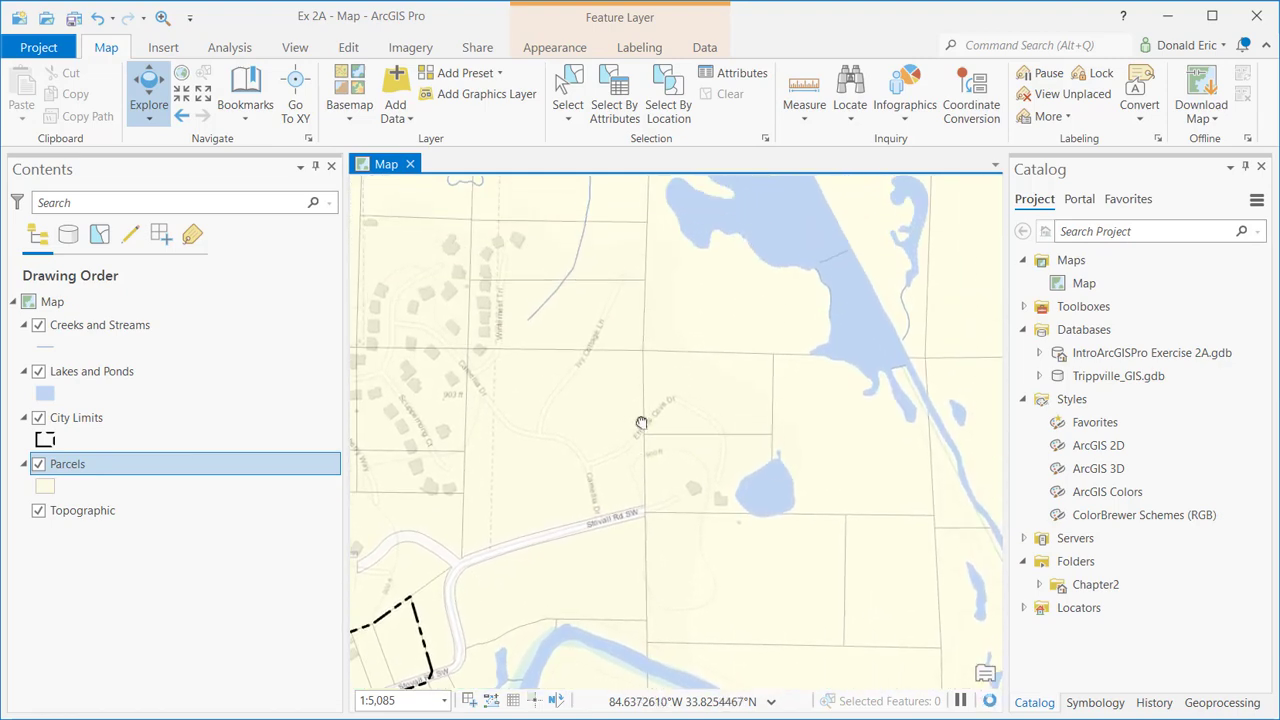
drag(523, 331, 700, 457)
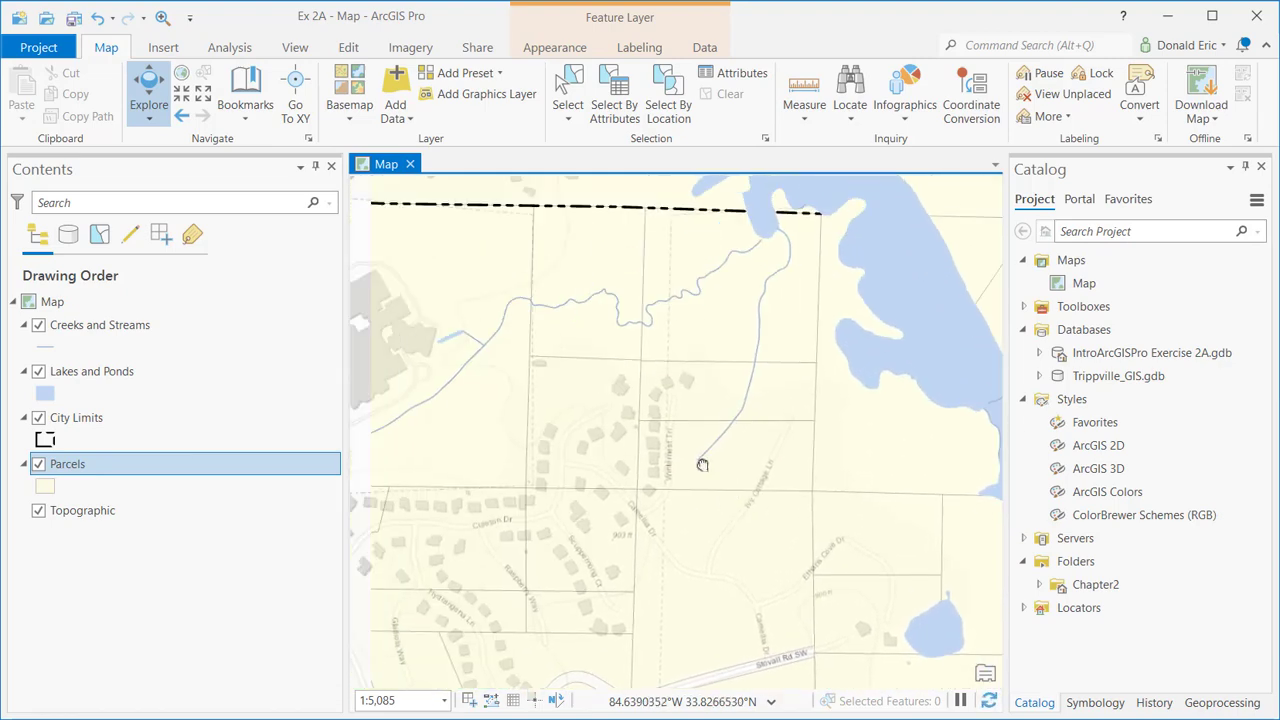
drag(563, 434, 704, 410)
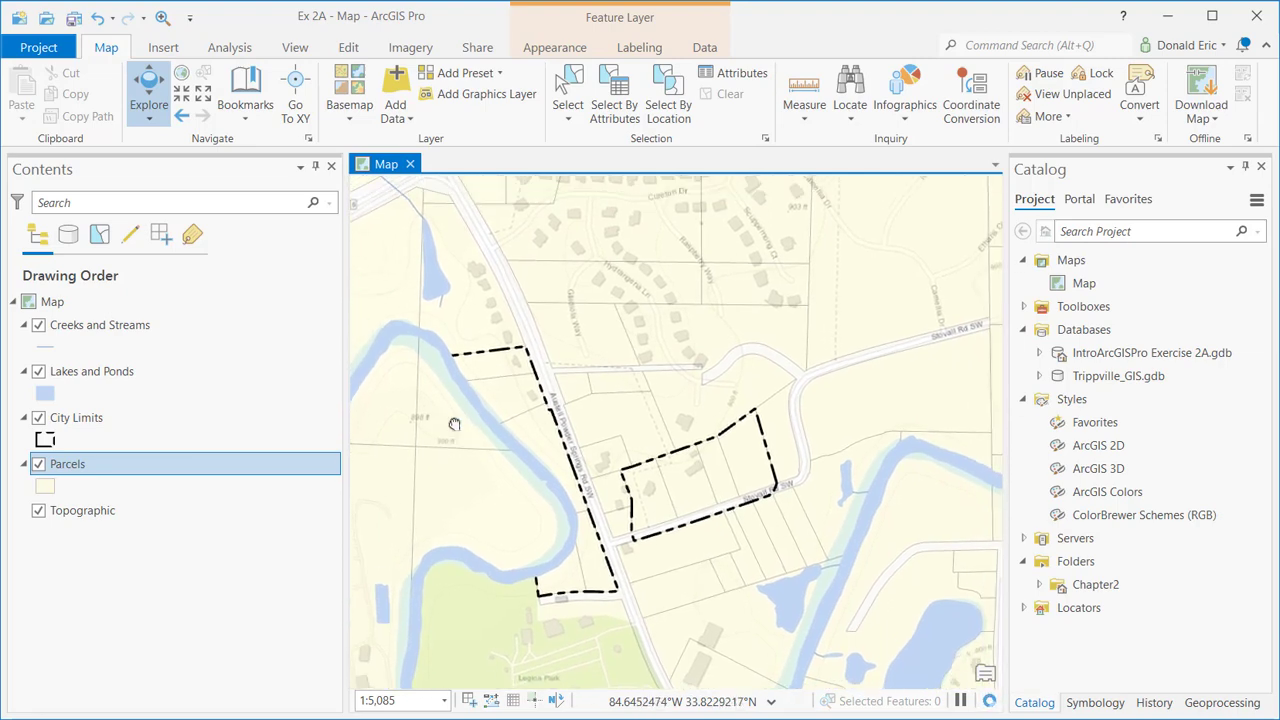
Pan with the arrow keys, ending on the lakeside Hyacinth Dr SW homes at 1:5,085.
key(Up)
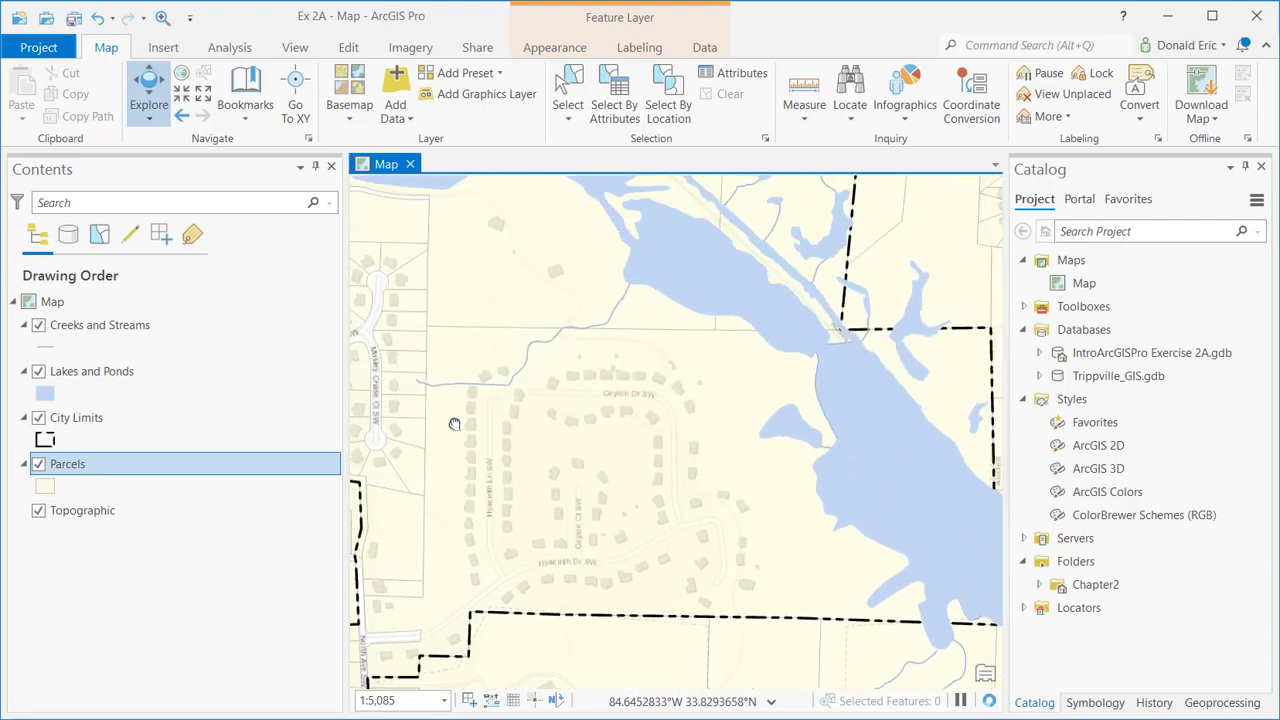
key(Down)
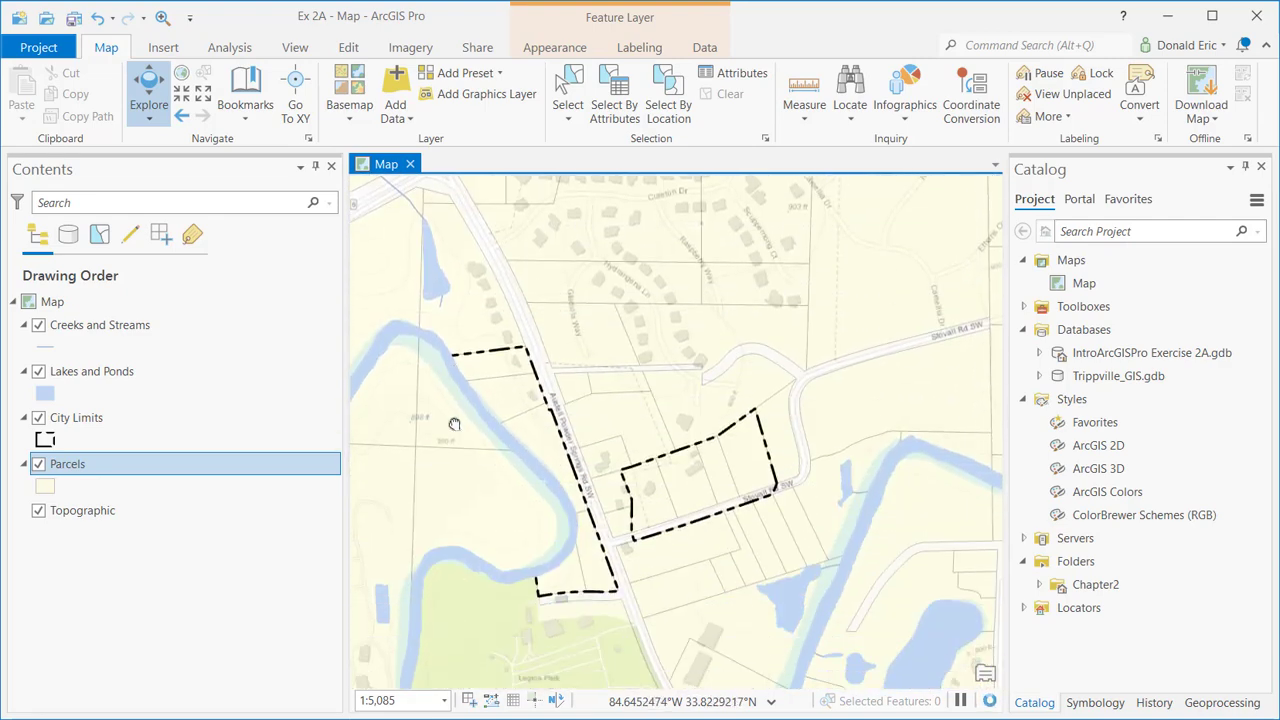
key(Down)
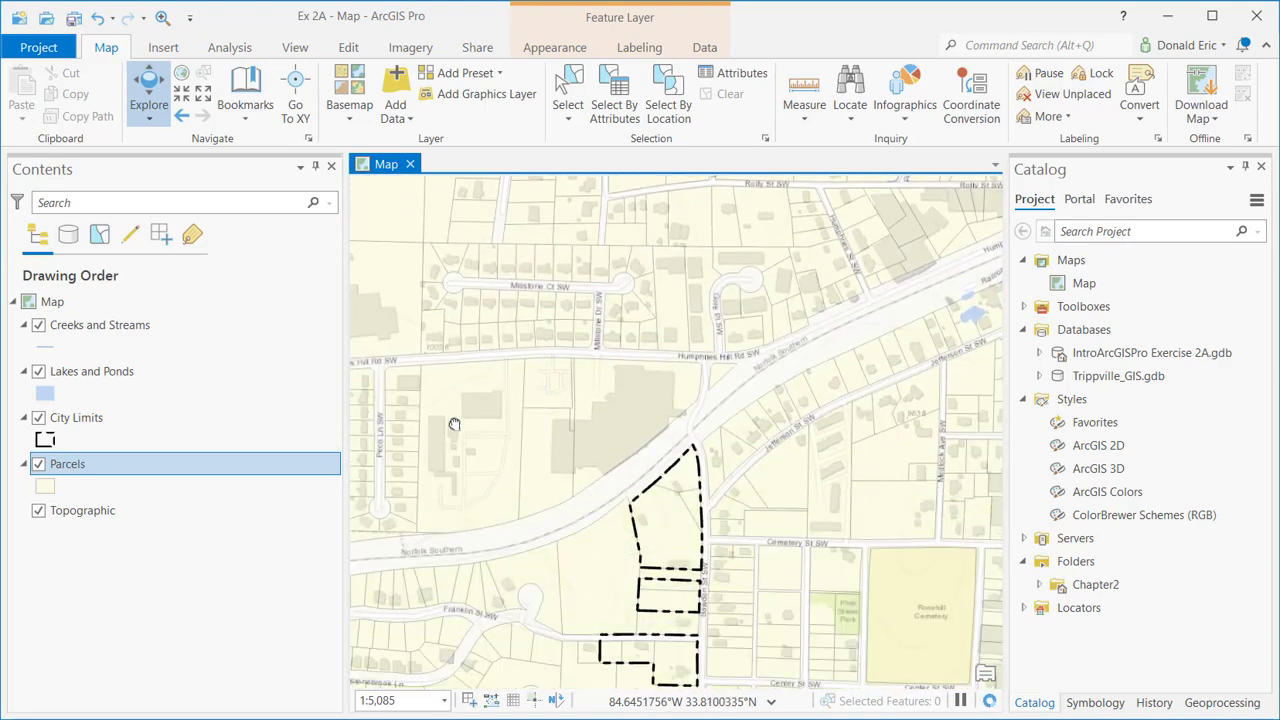
key(Up)
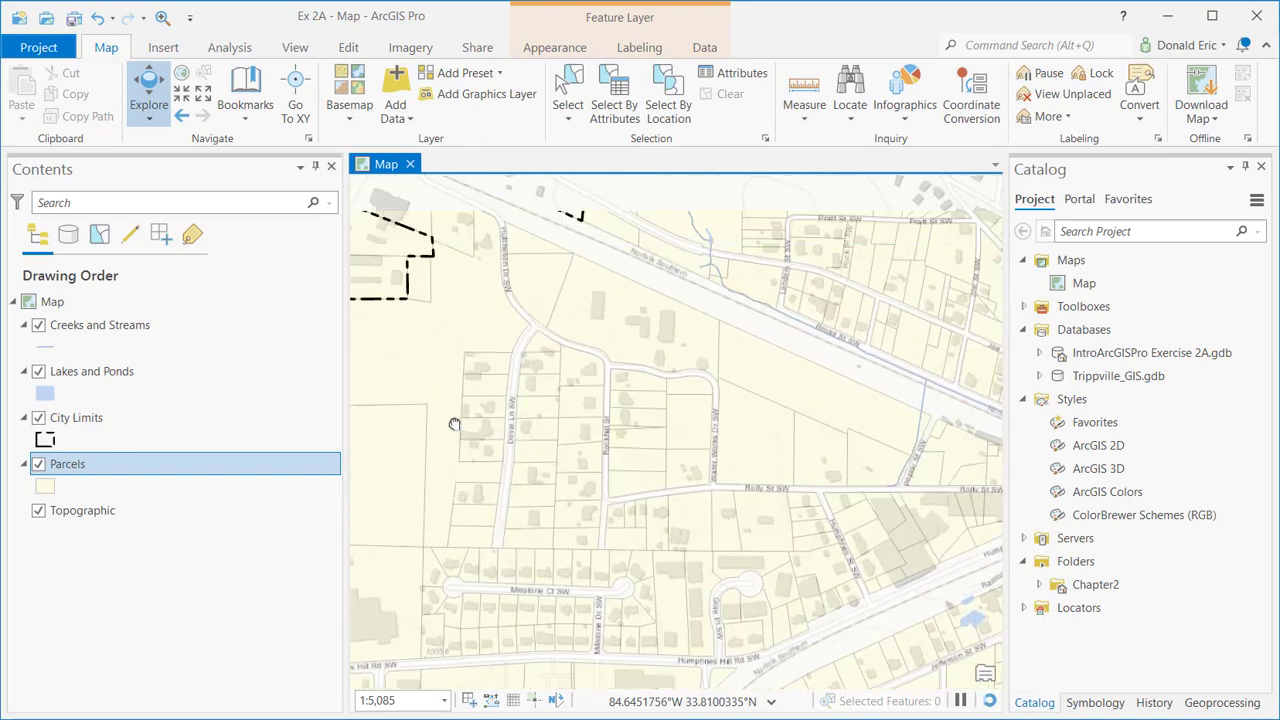
key(Up)
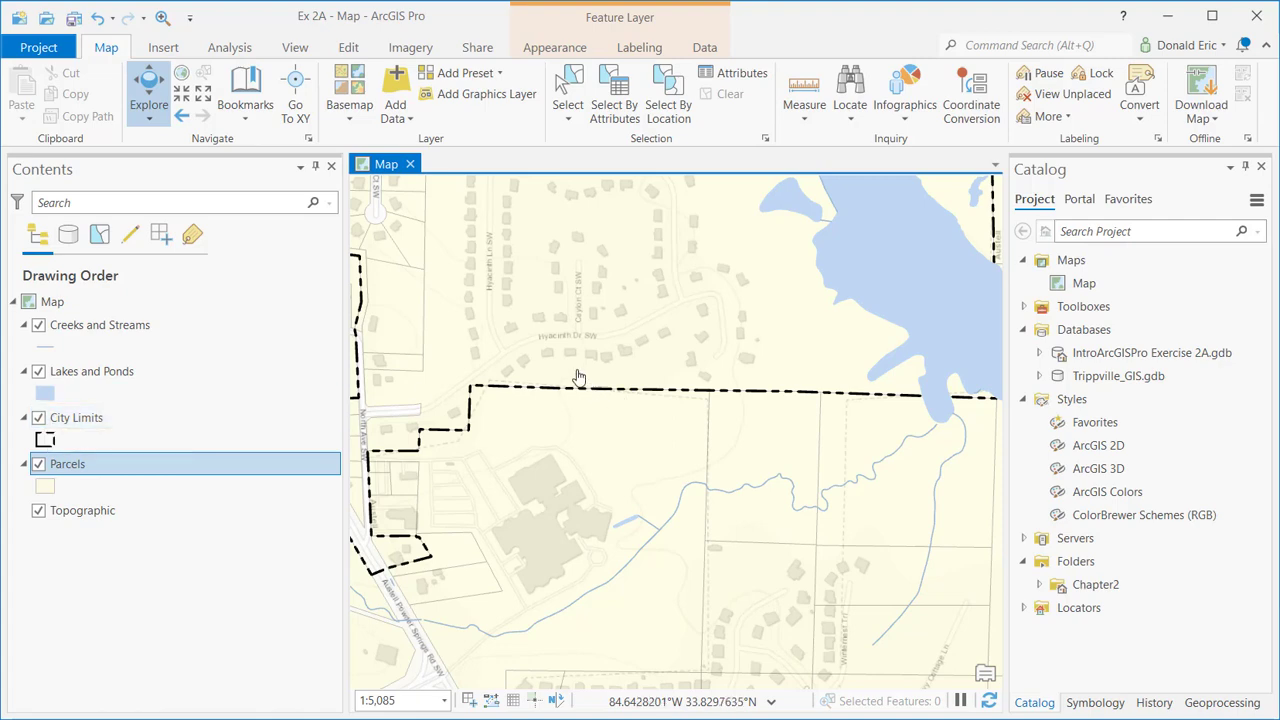
click(149, 122)
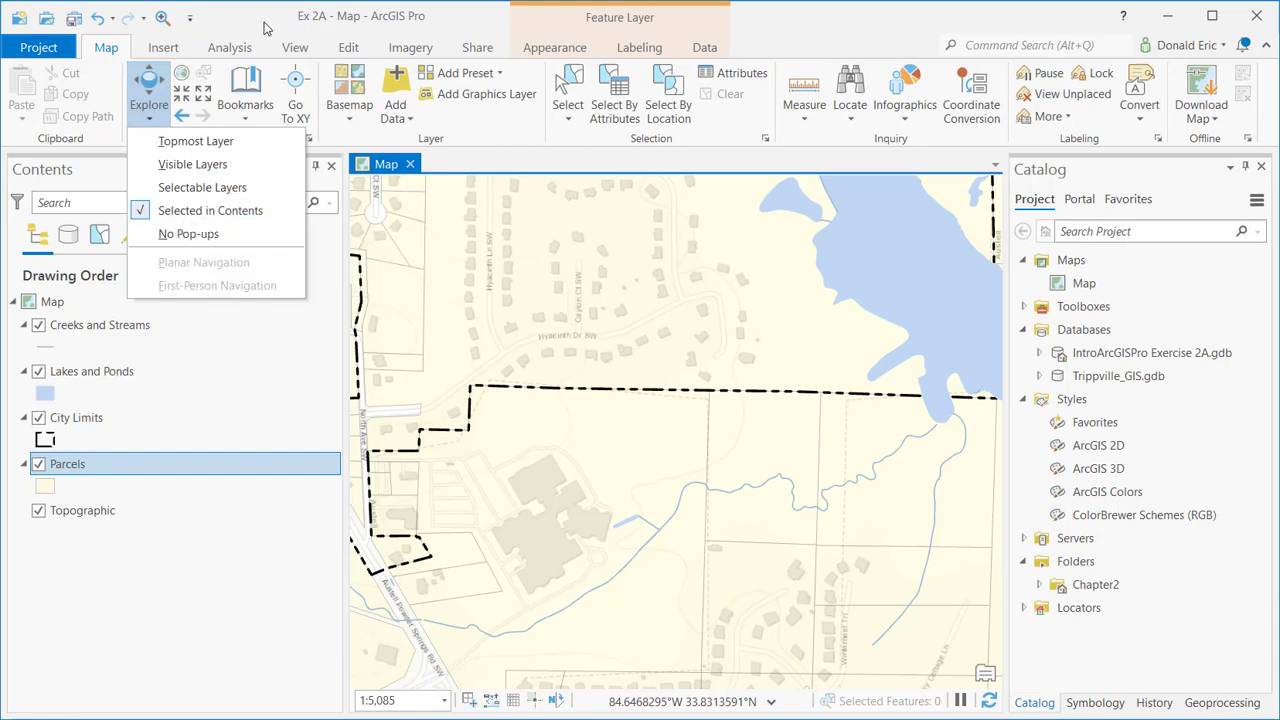
click(268, 82)
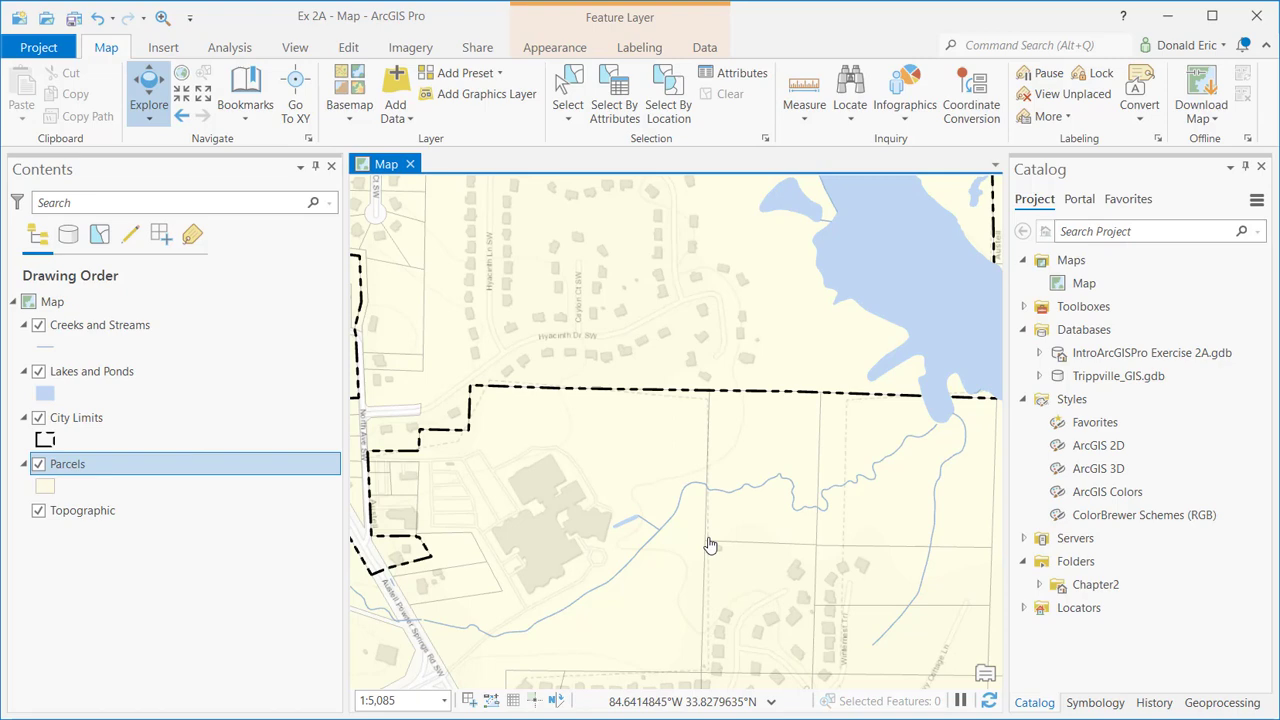
click(734, 446)
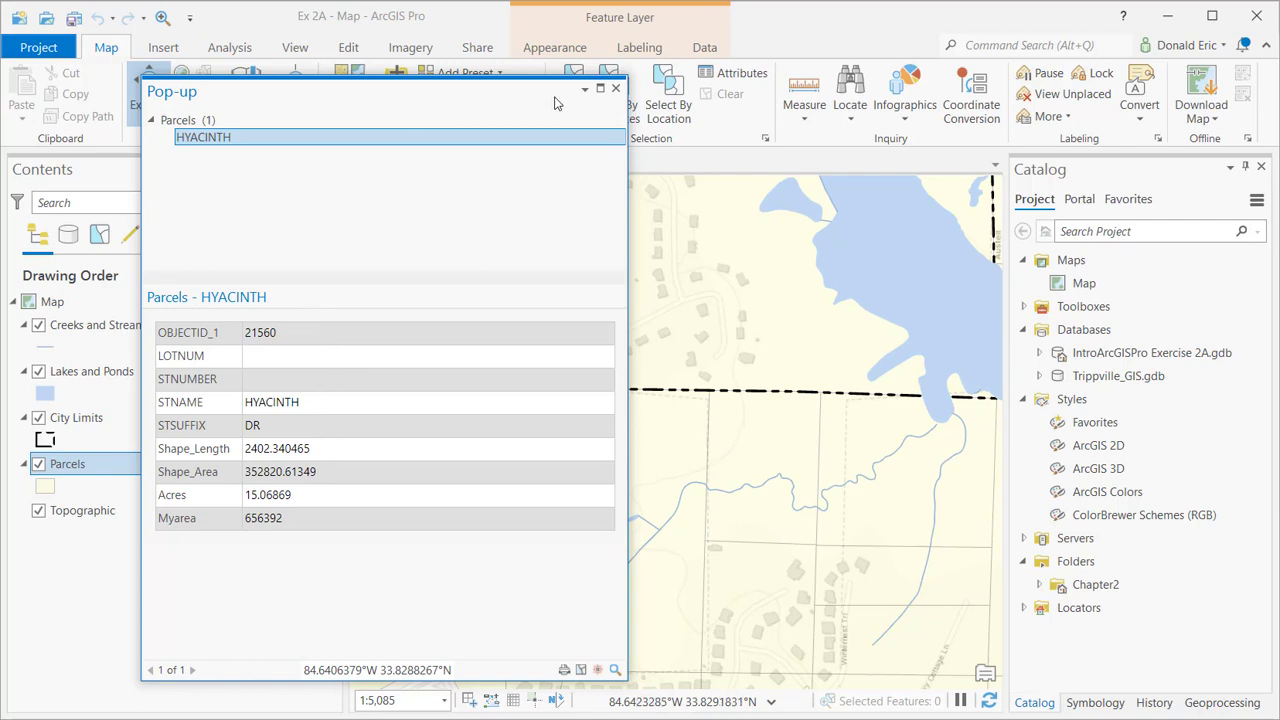
click(615, 88)
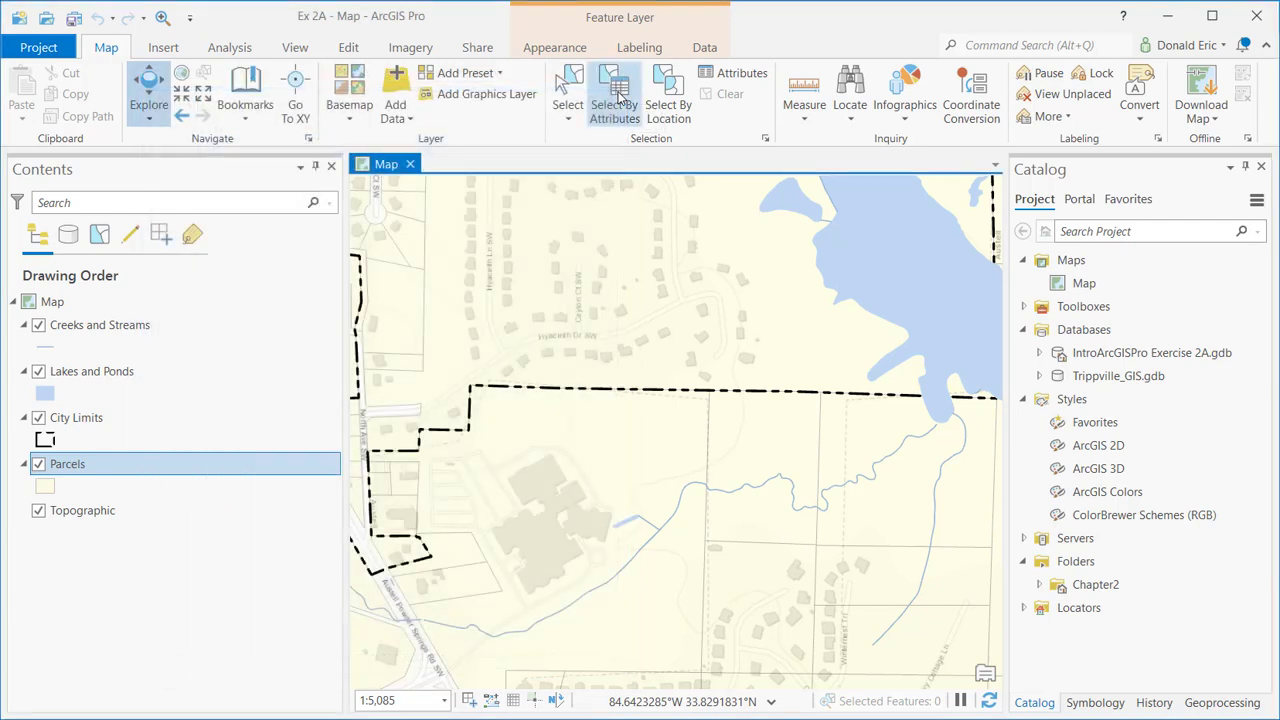
Set Explore pop-ups to Visible Layers and identify features at a spot on the map.
click(155, 120)
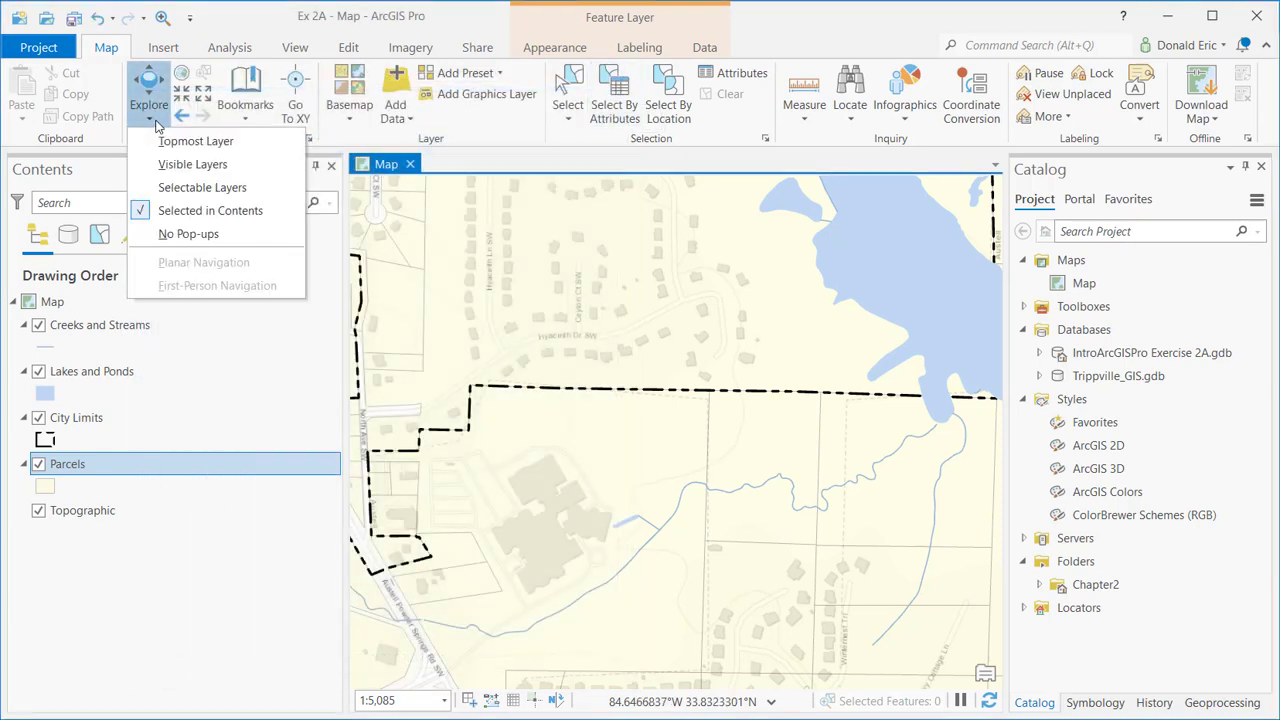
click(178, 166)
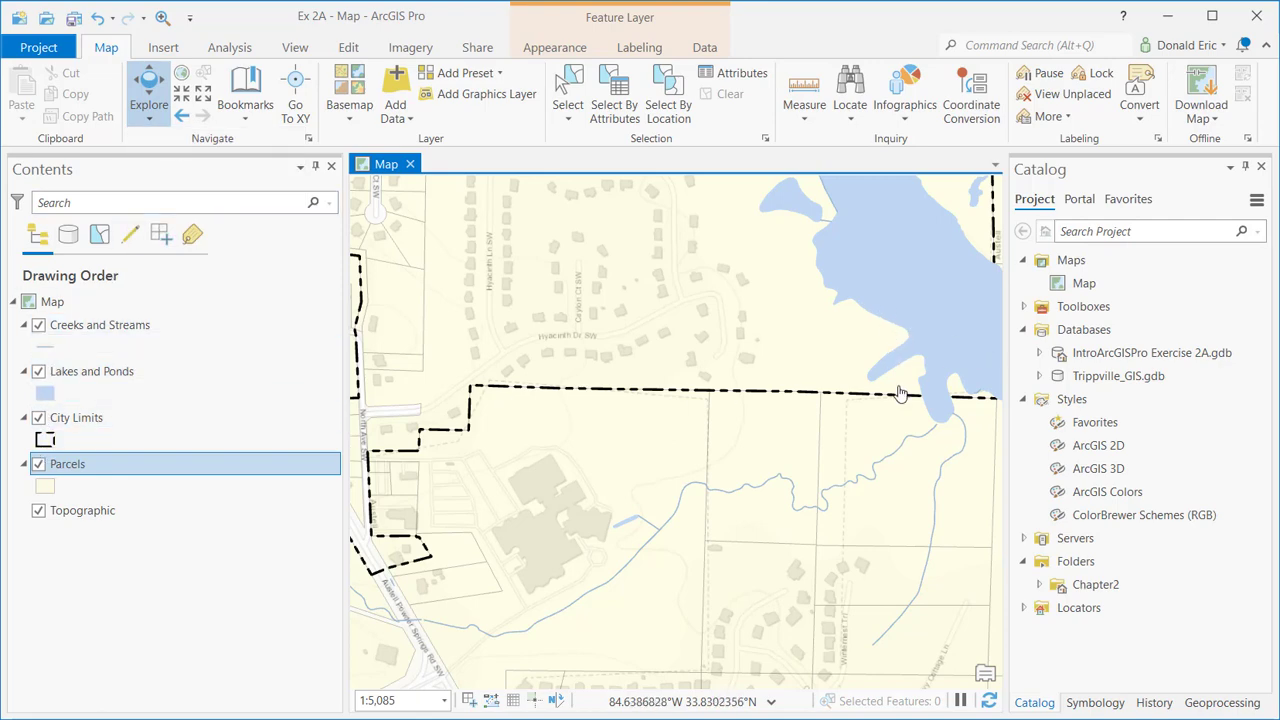
click(876, 468)
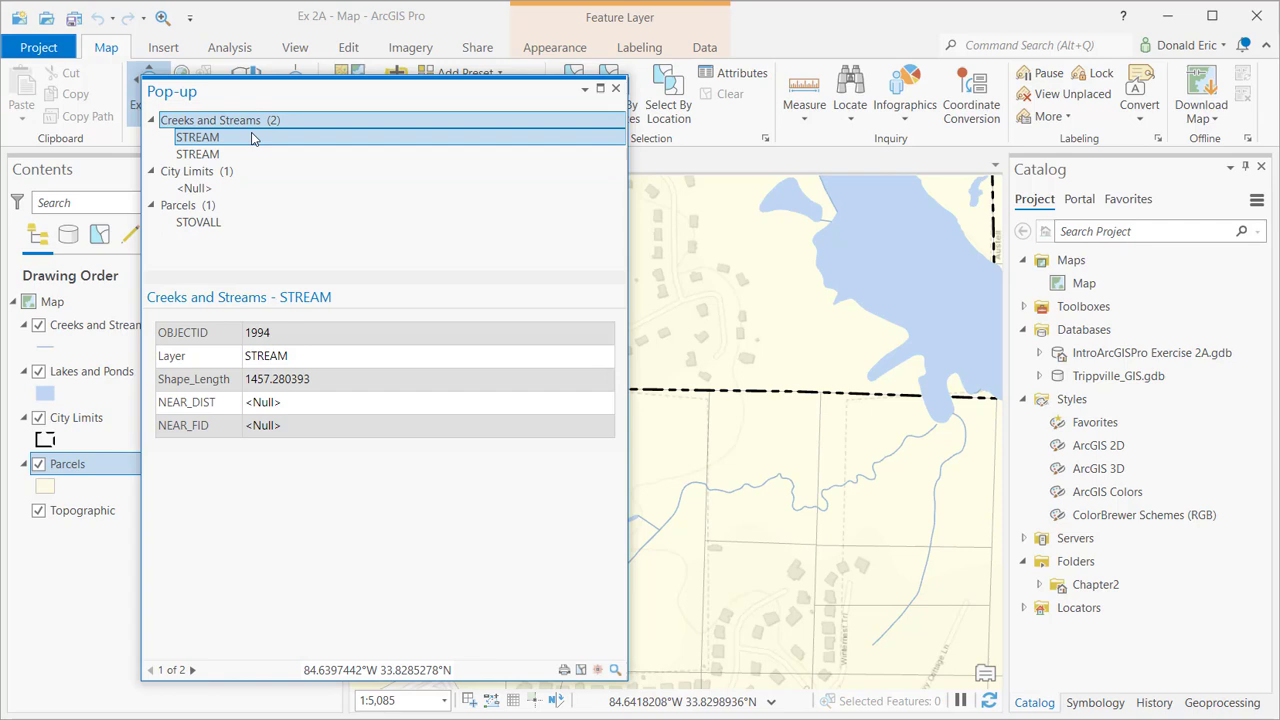
Review the two streams, city limits and STOVALL RD parcel results, then close the pop-up.
click(240, 154)
click(239, 137)
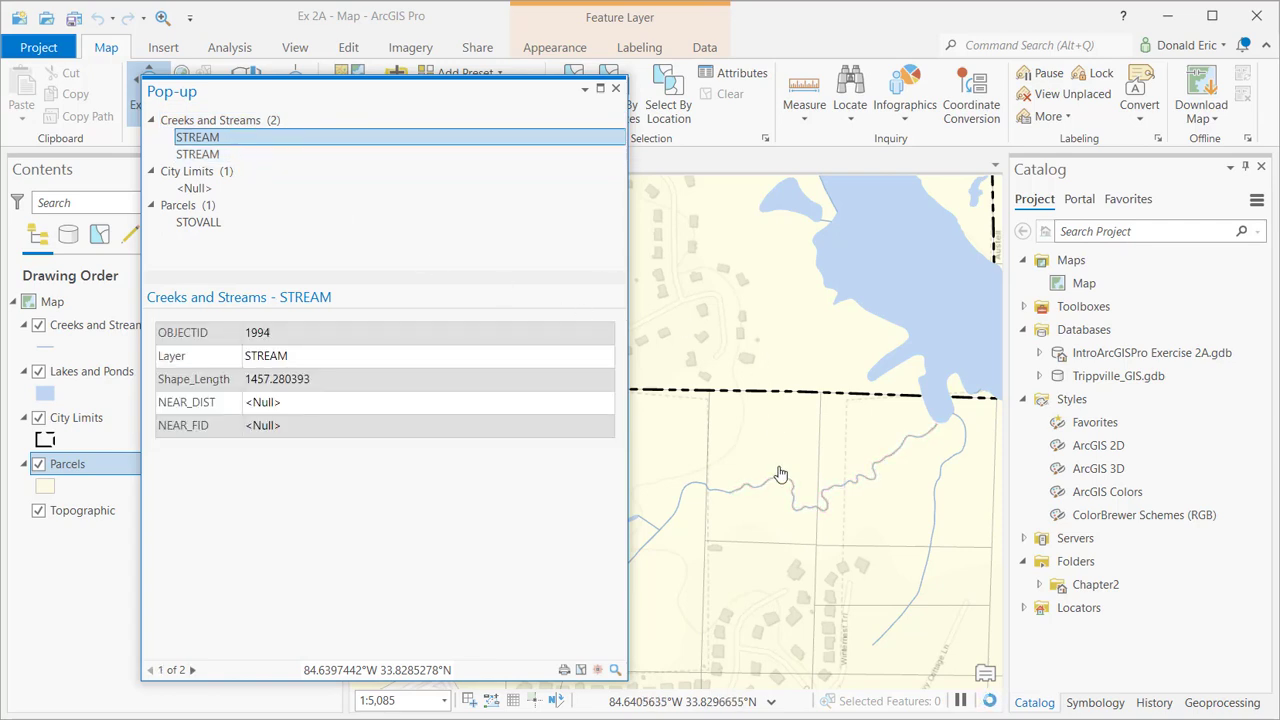
click(250, 156)
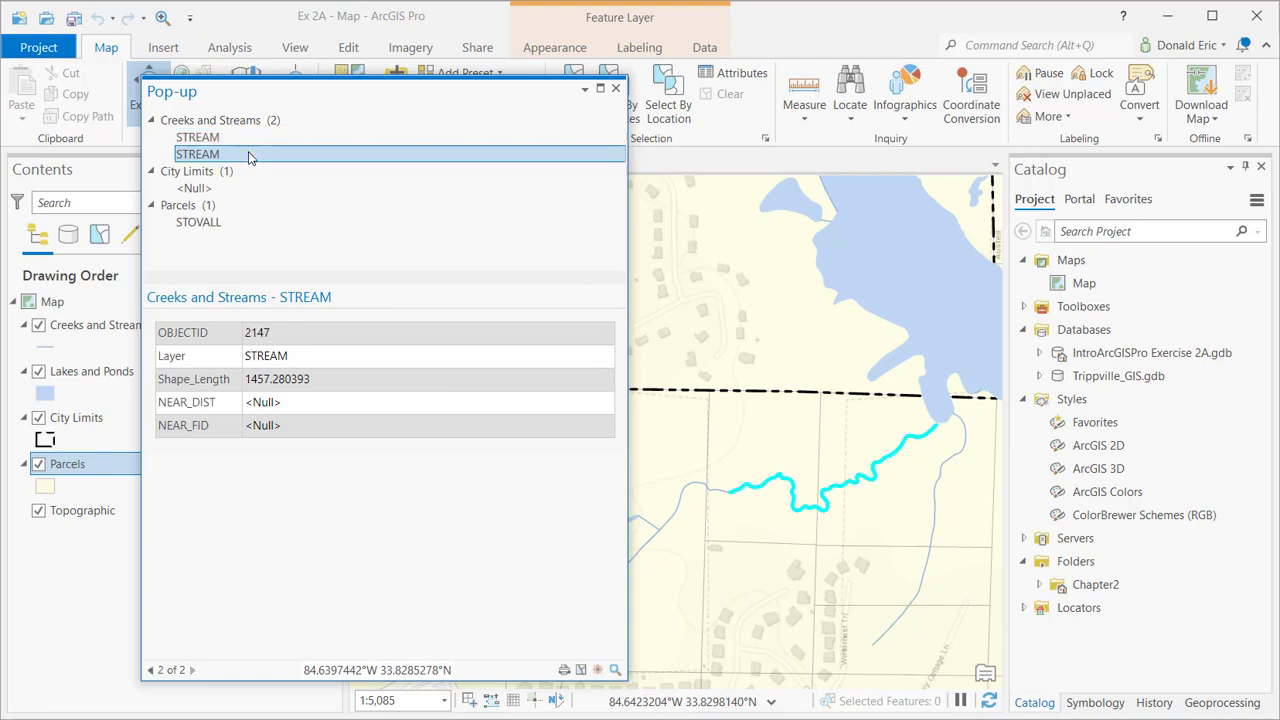
click(195, 190)
click(210, 224)
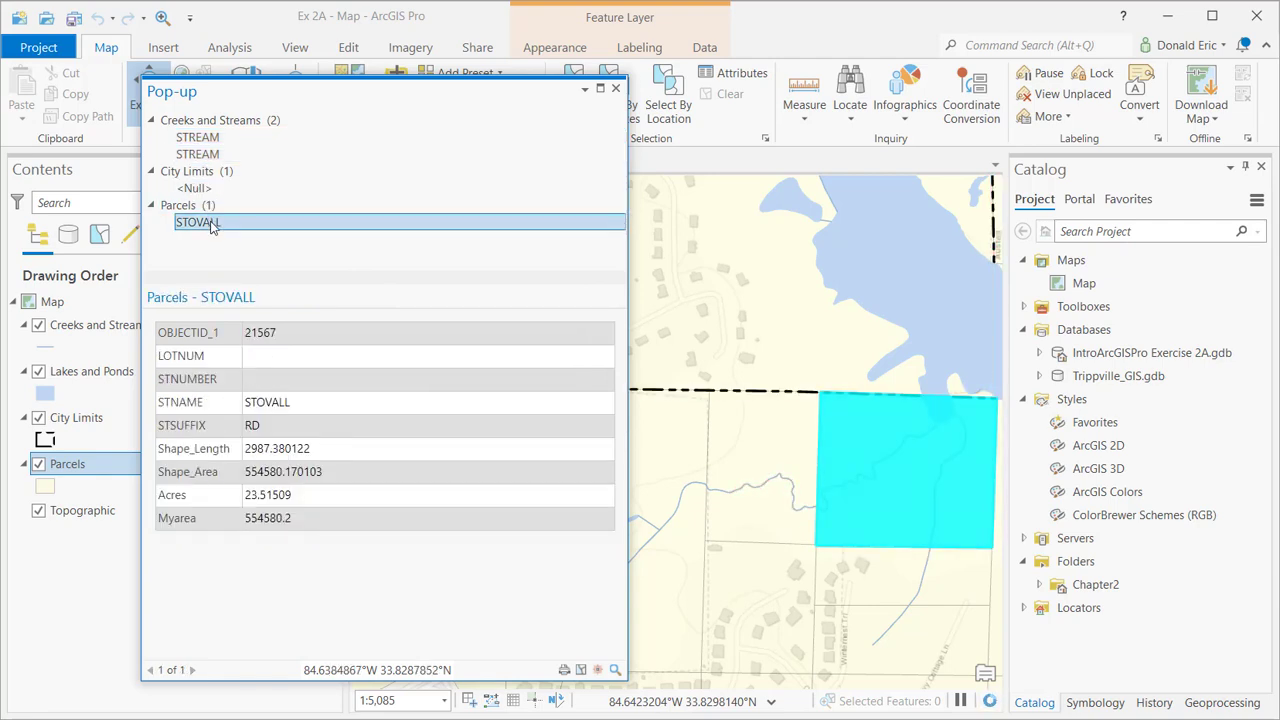
click(193, 188)
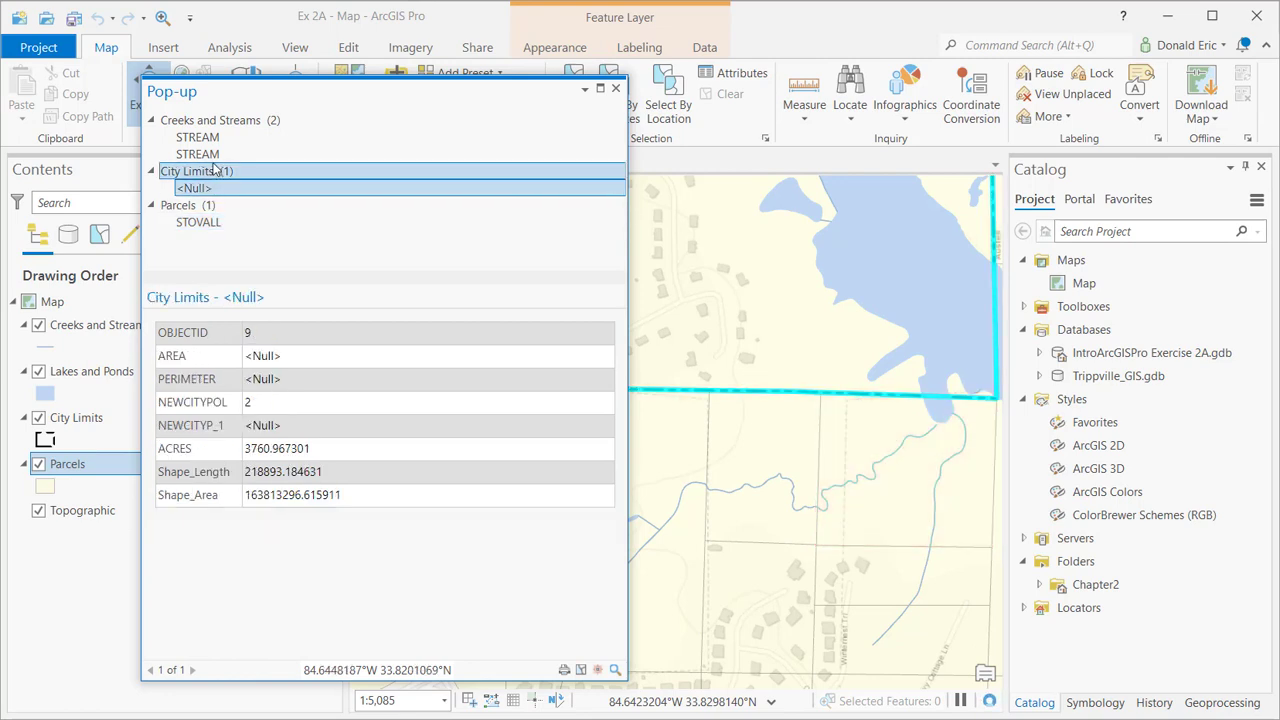
click(615, 88)
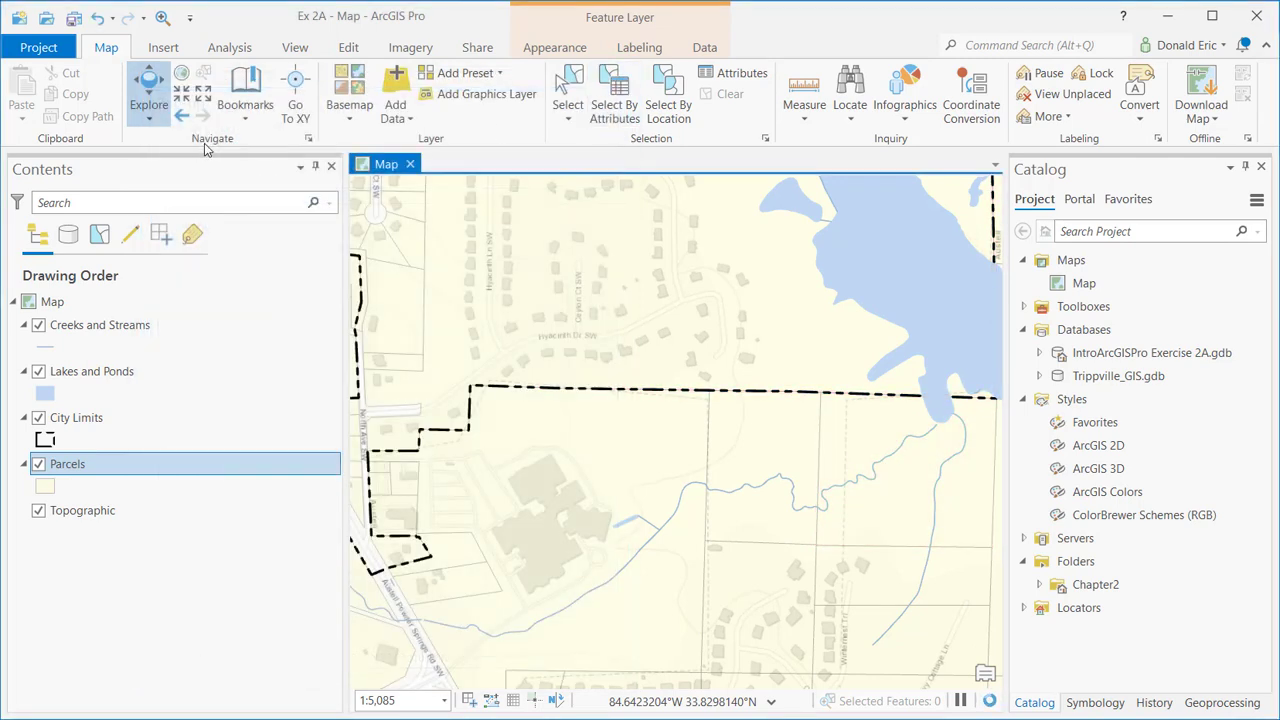
Set Explore pop-ups to Selectable Layers and list the selectable layers in Contents.
click(150, 119)
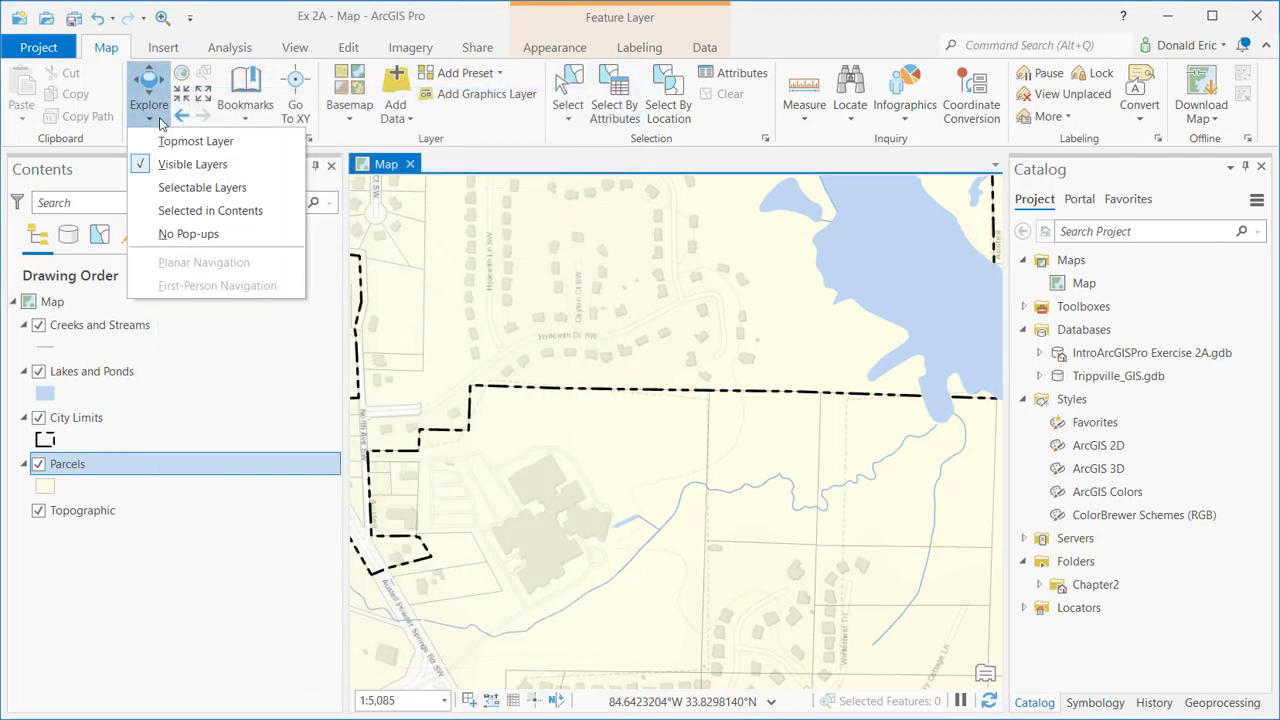
click(178, 199)
click(103, 244)
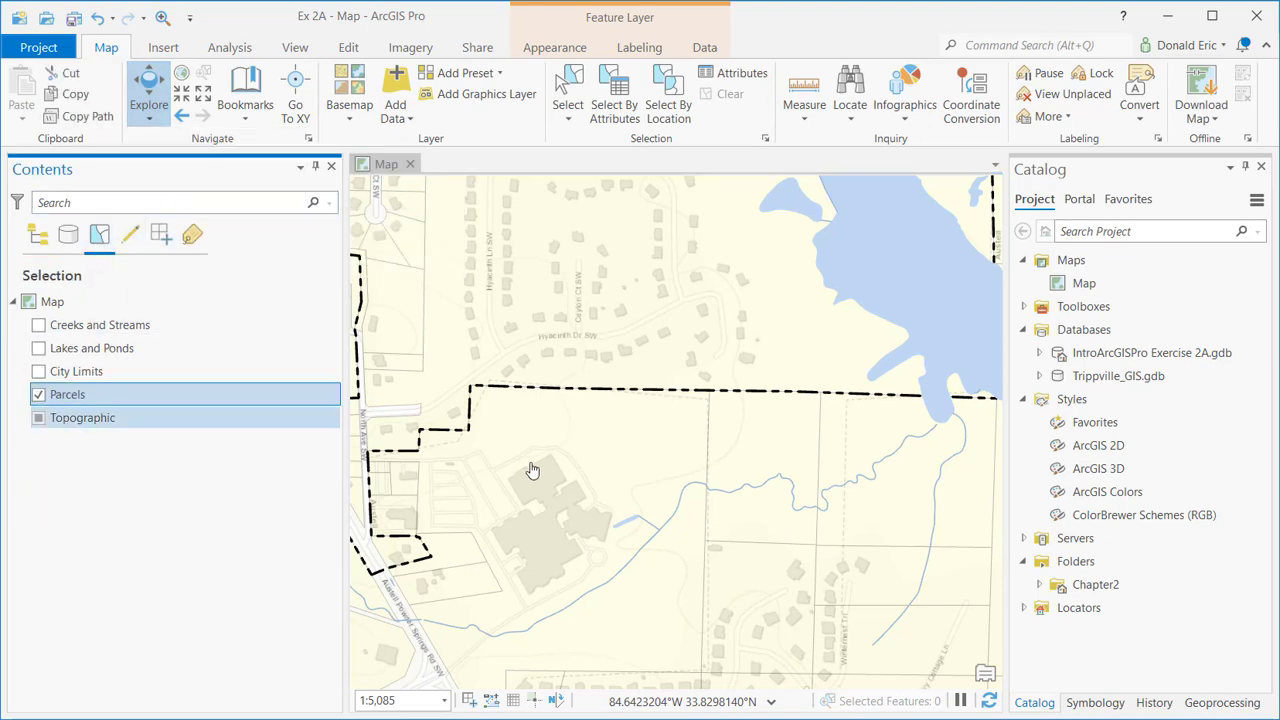
Identify the STOVALL parcel, close its pop-up, and check the Explore layer mode options again.
click(885, 463)
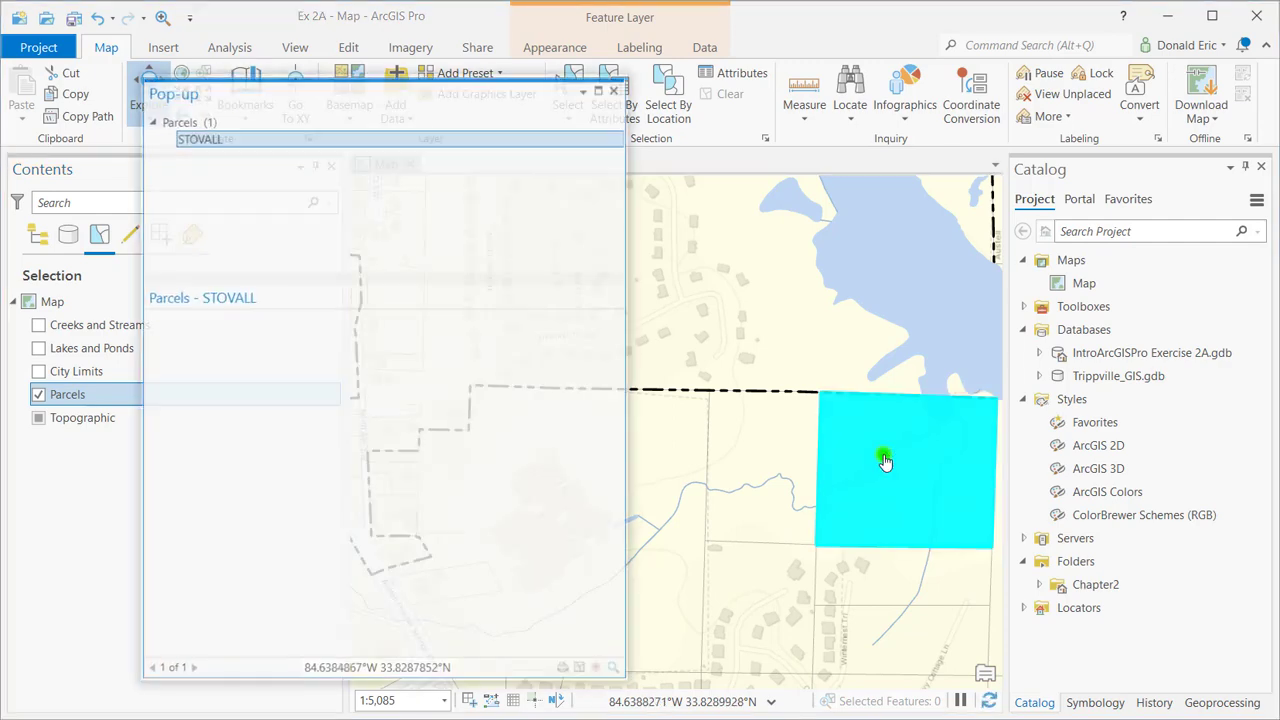
click(616, 90)
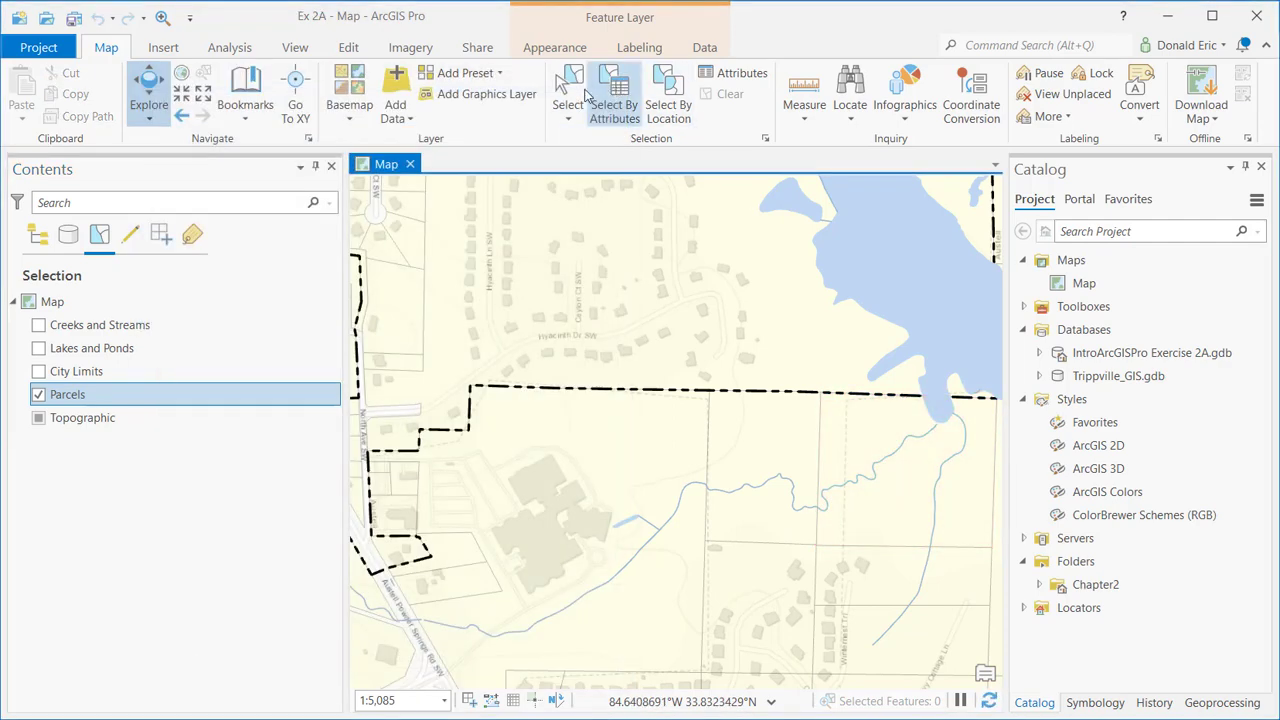
click(147, 119)
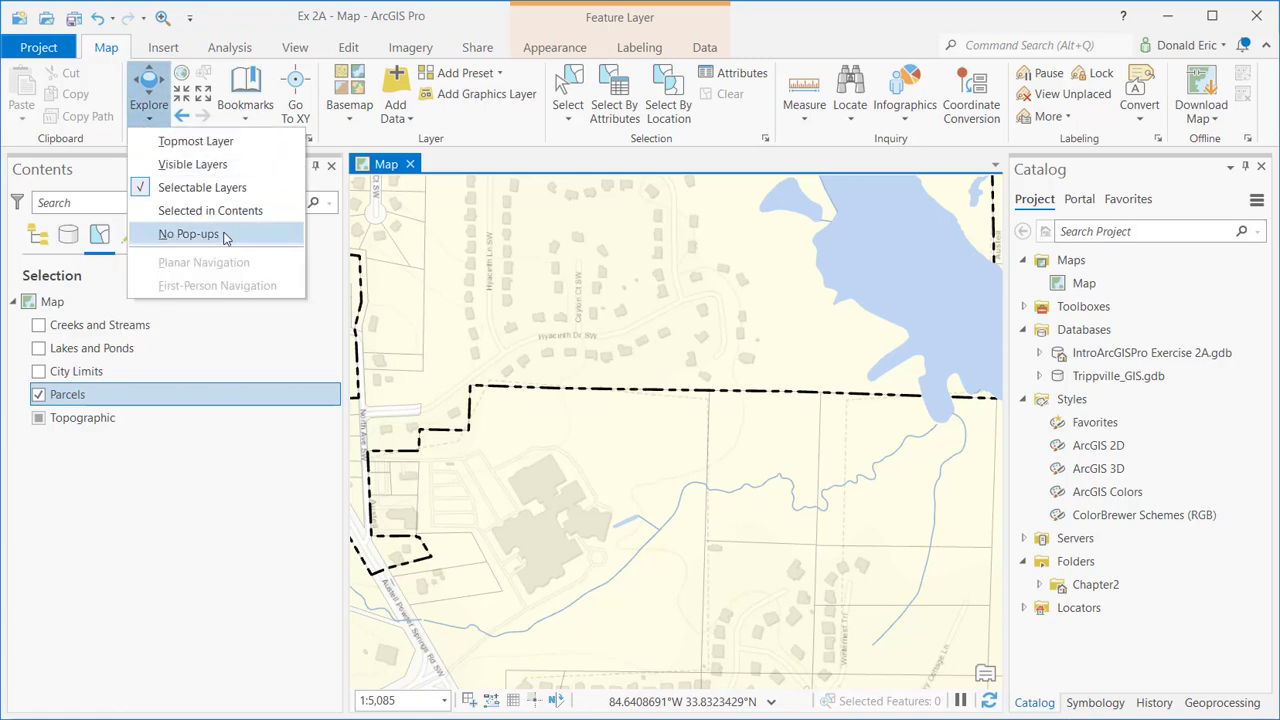
click(885, 32)
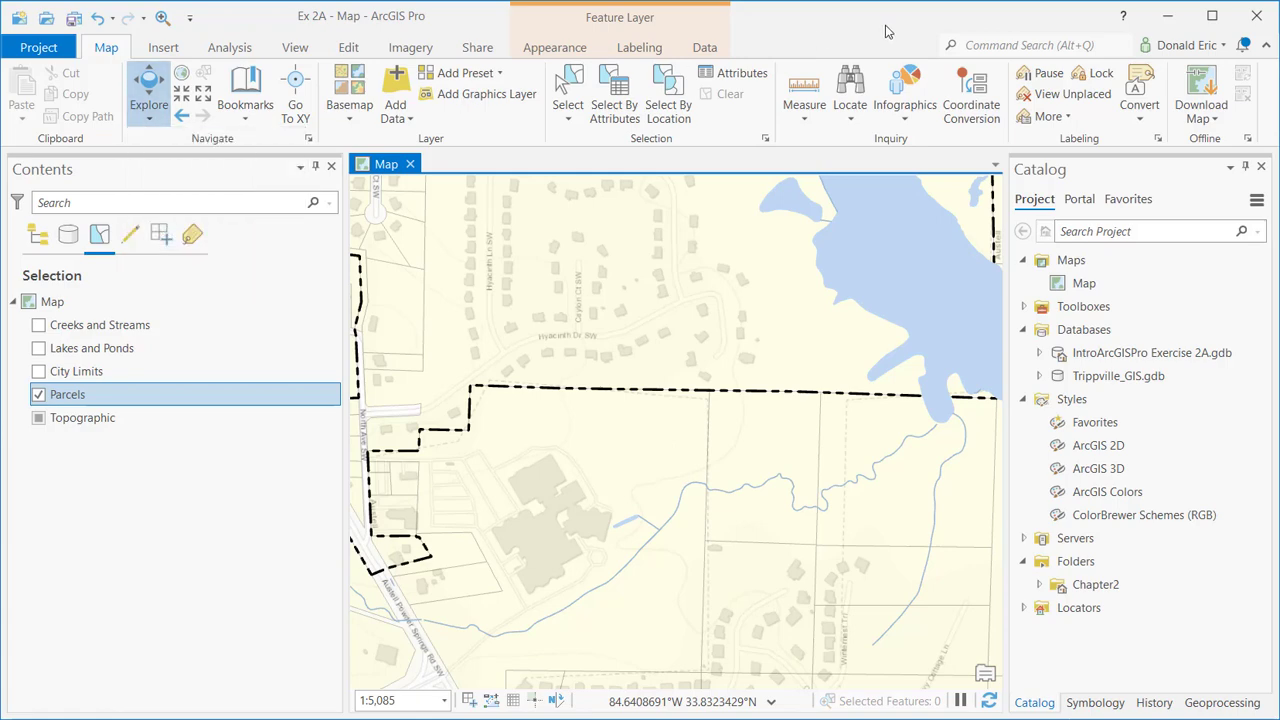
click(163, 92)
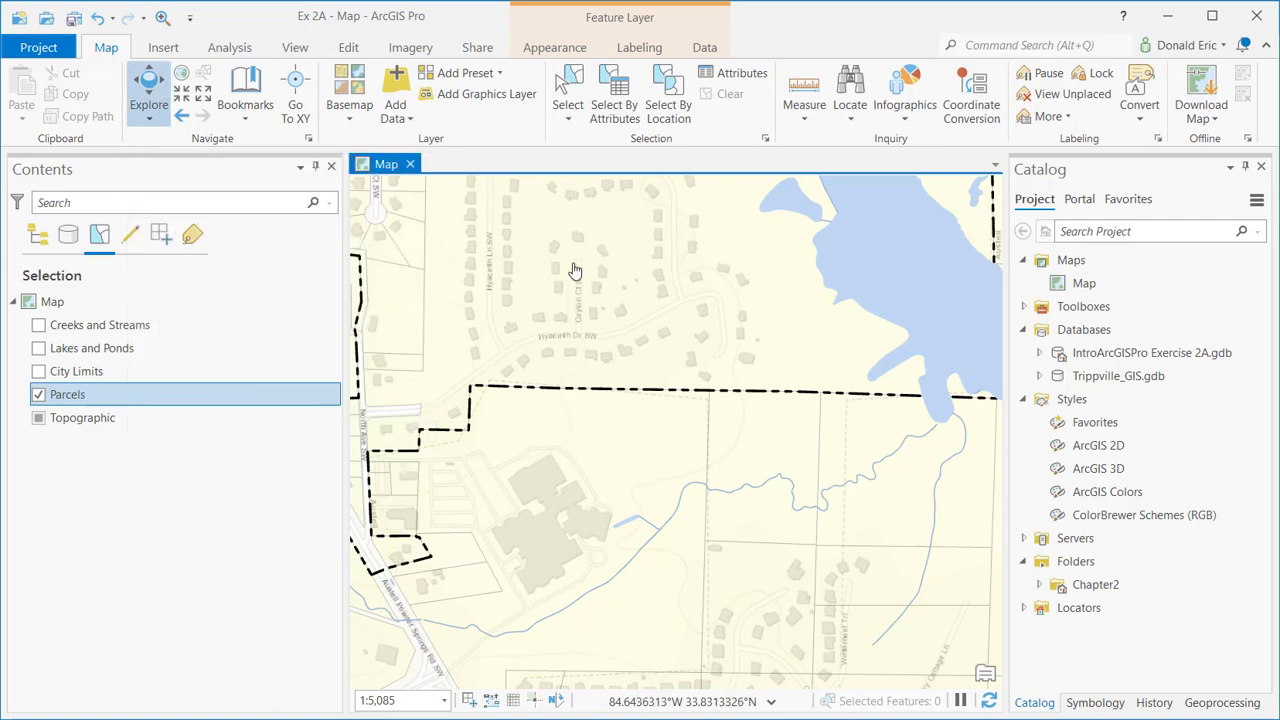